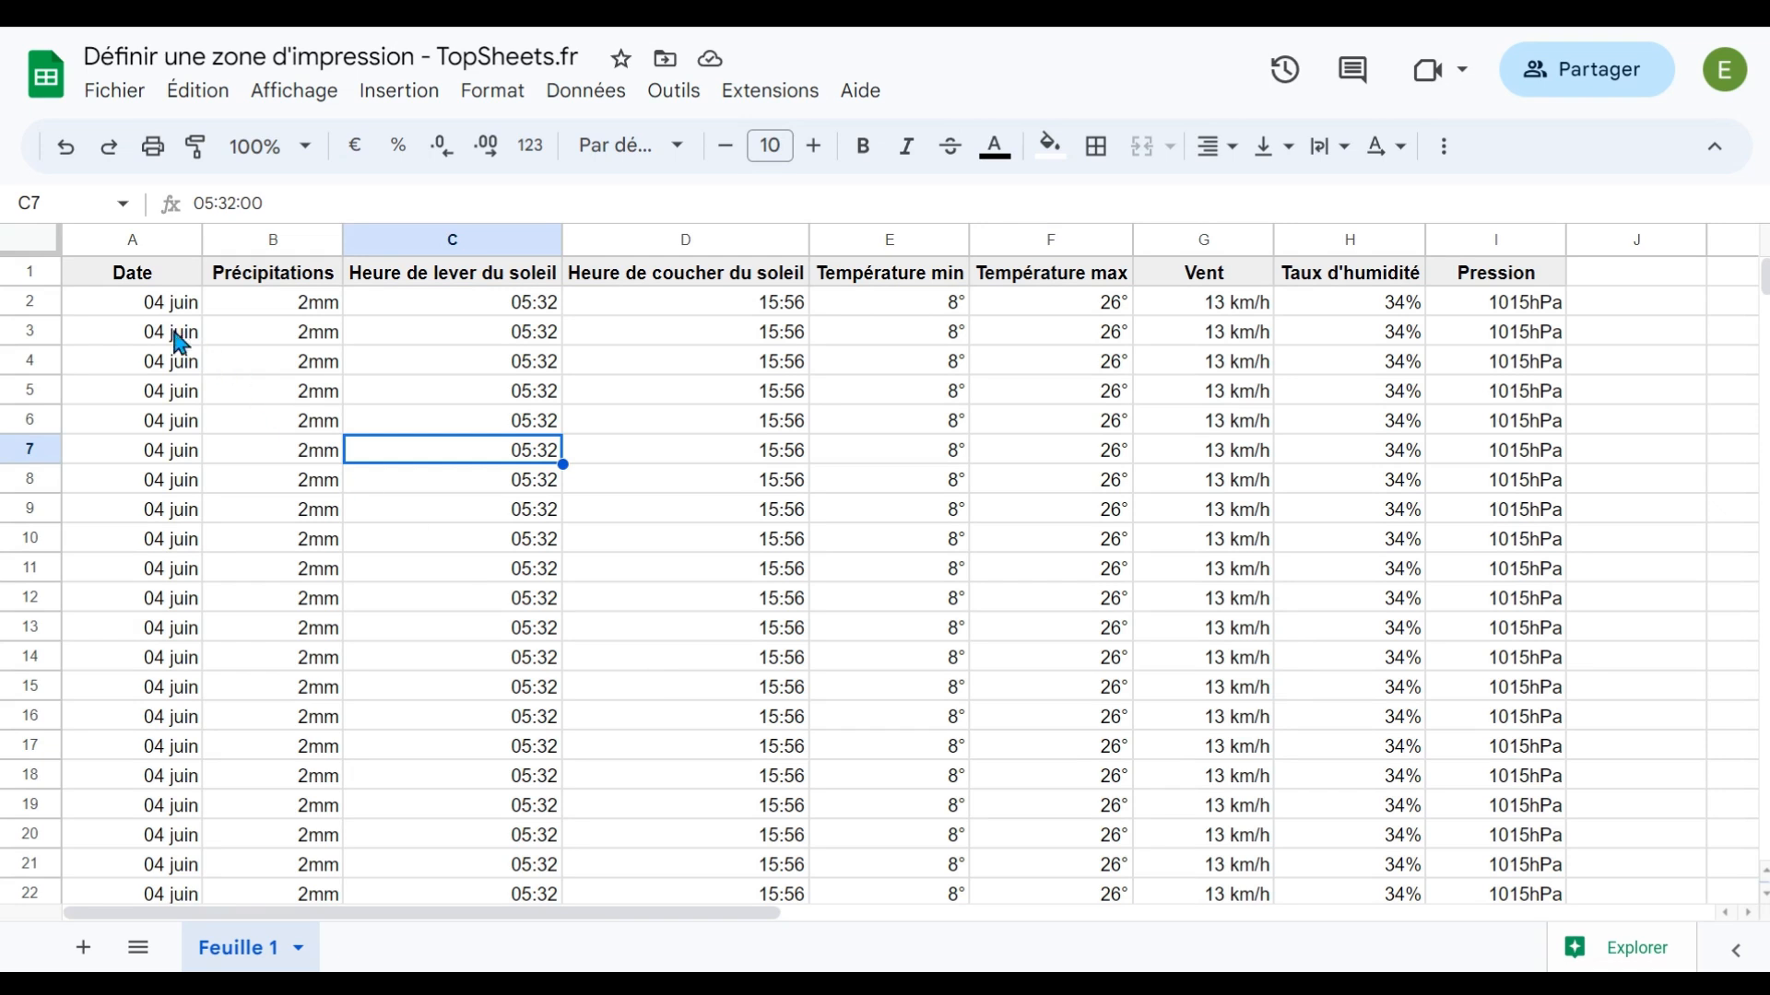
Step: Preview a printout limited to the selected cells A1:F13 and leave the print settings without printing
left_click_drag(126, 279, 1097, 630)
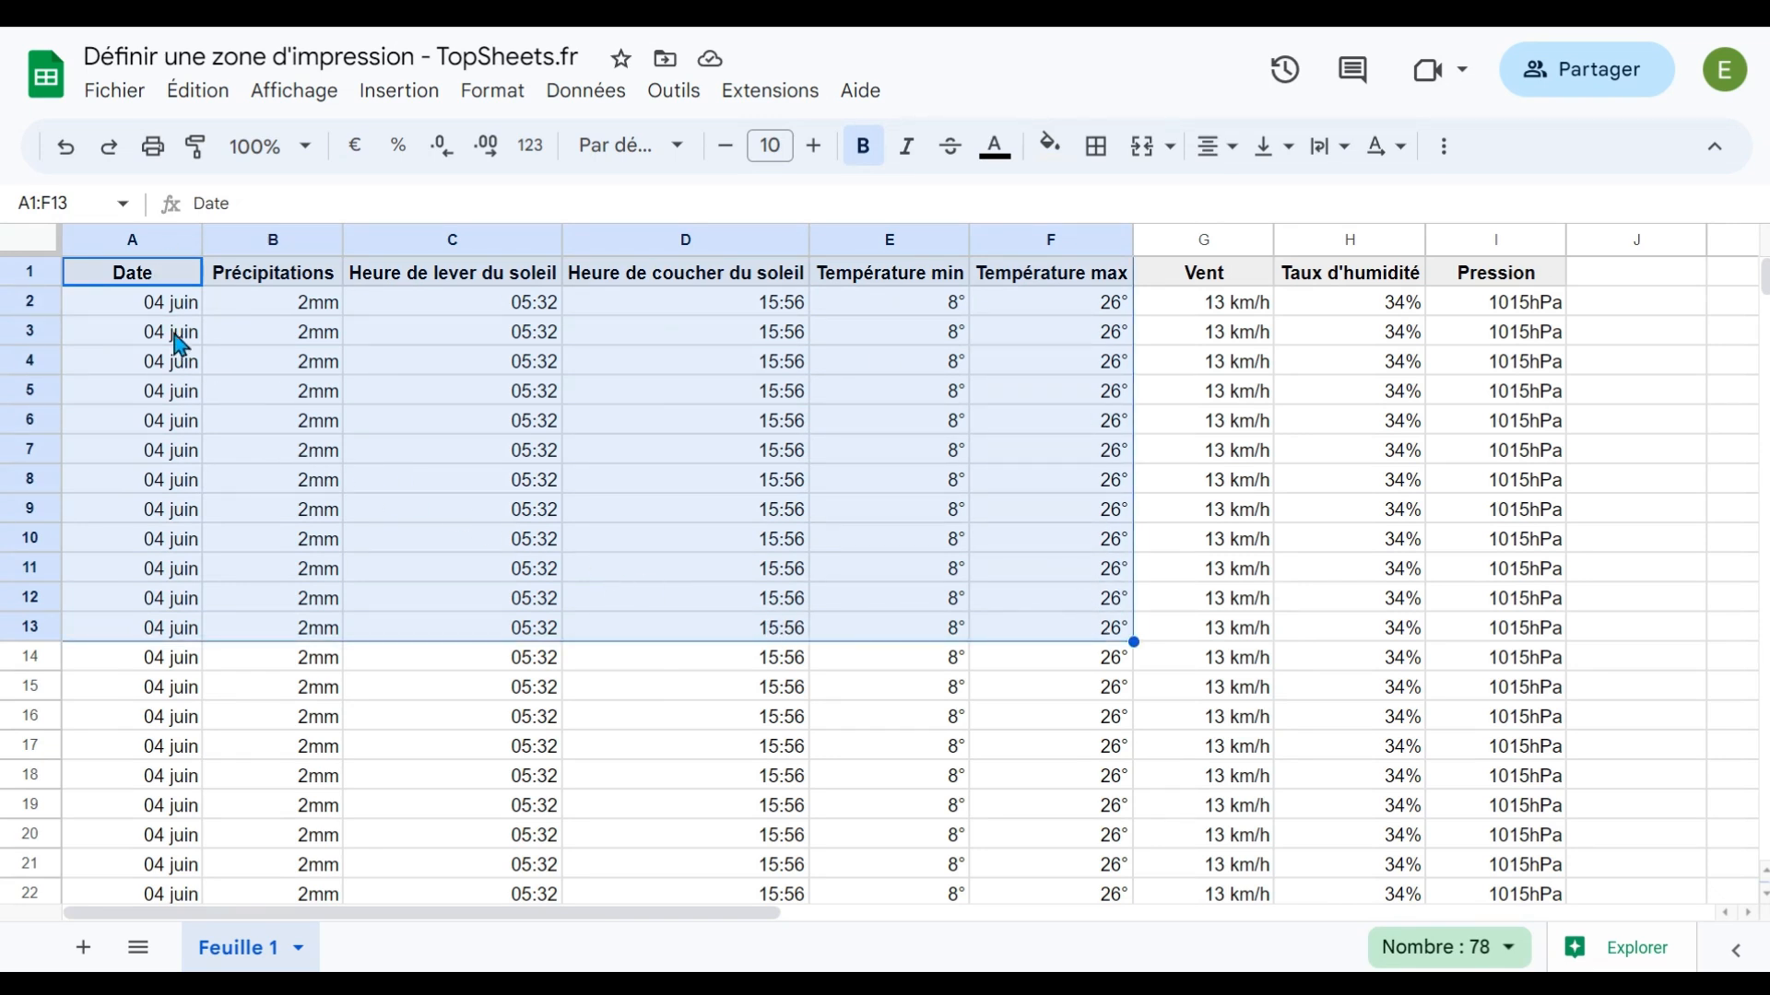
left_click(153, 147)
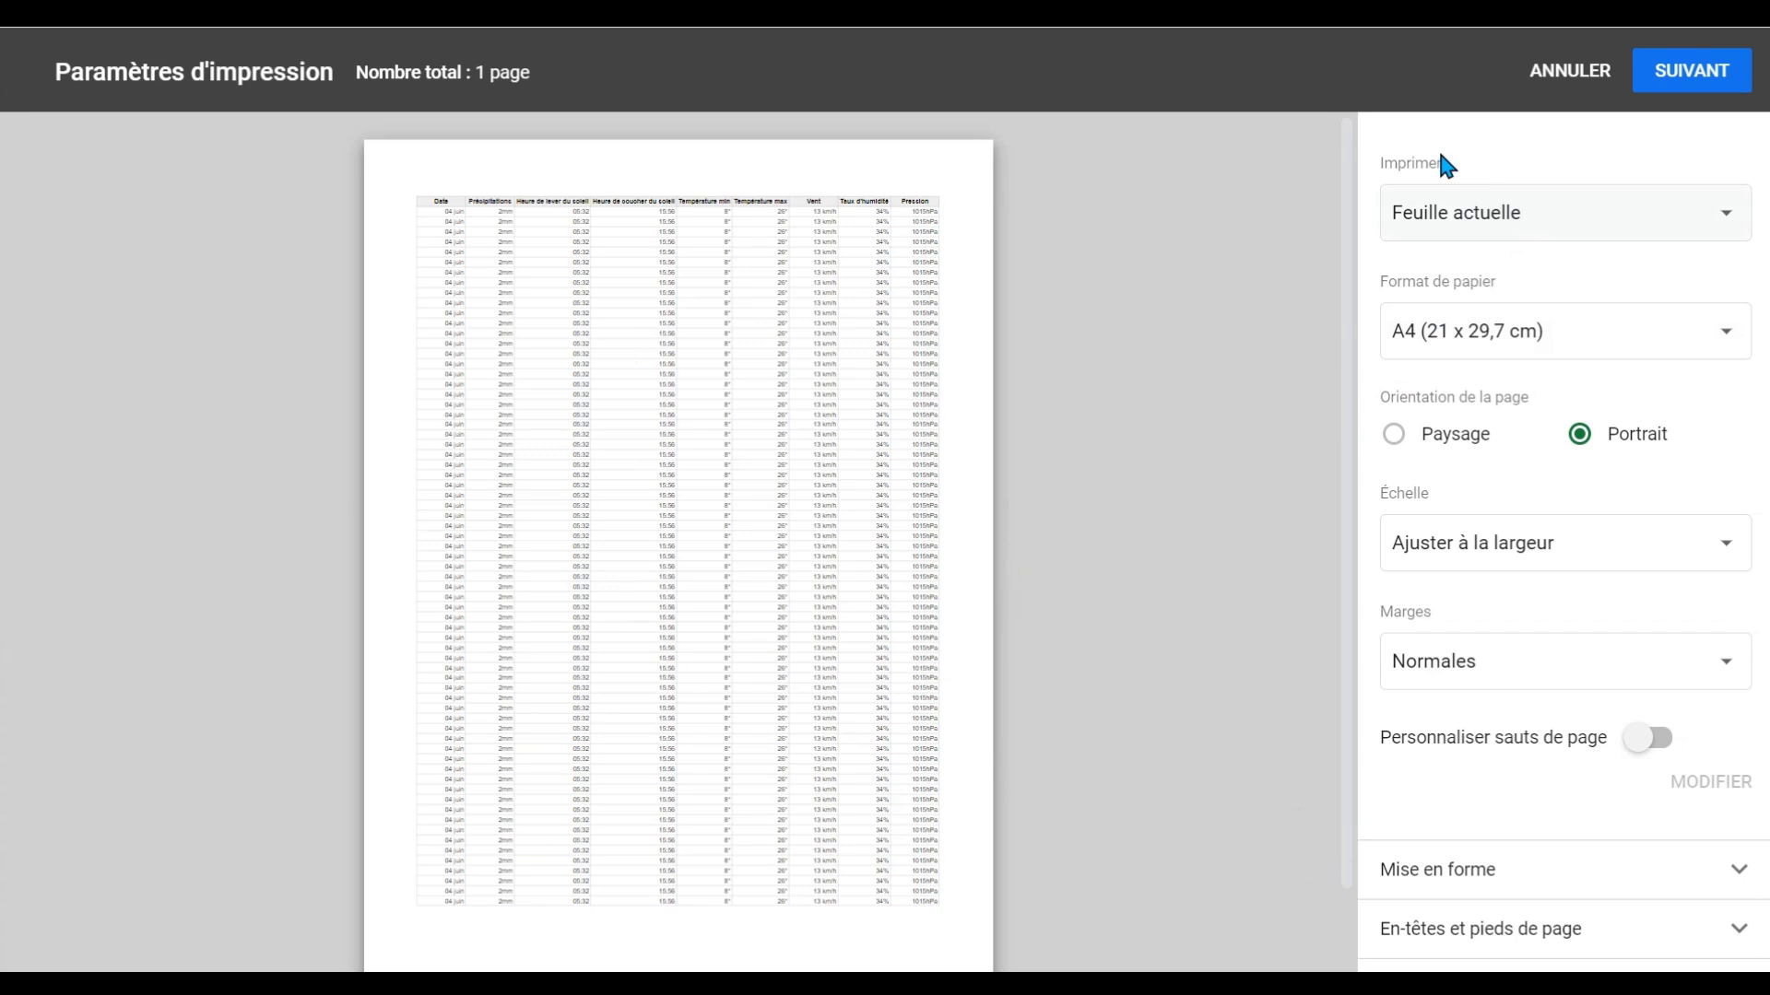
left_click(1643, 223)
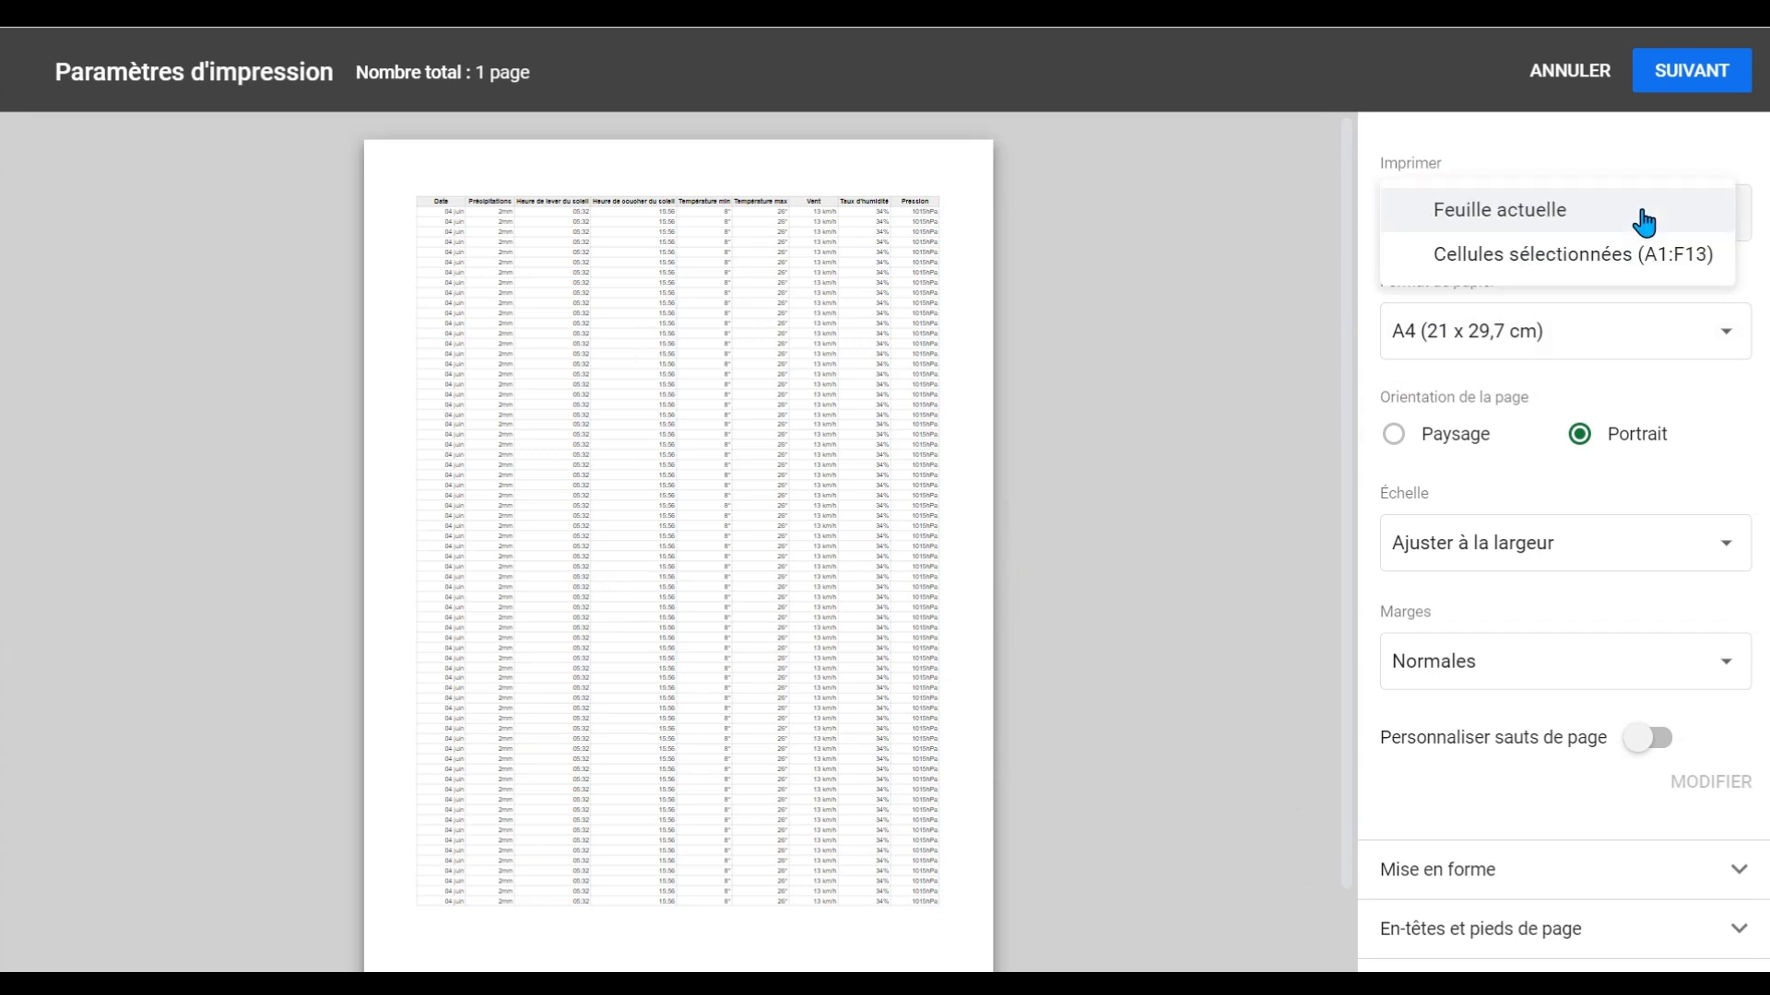
left_click(1609, 264)
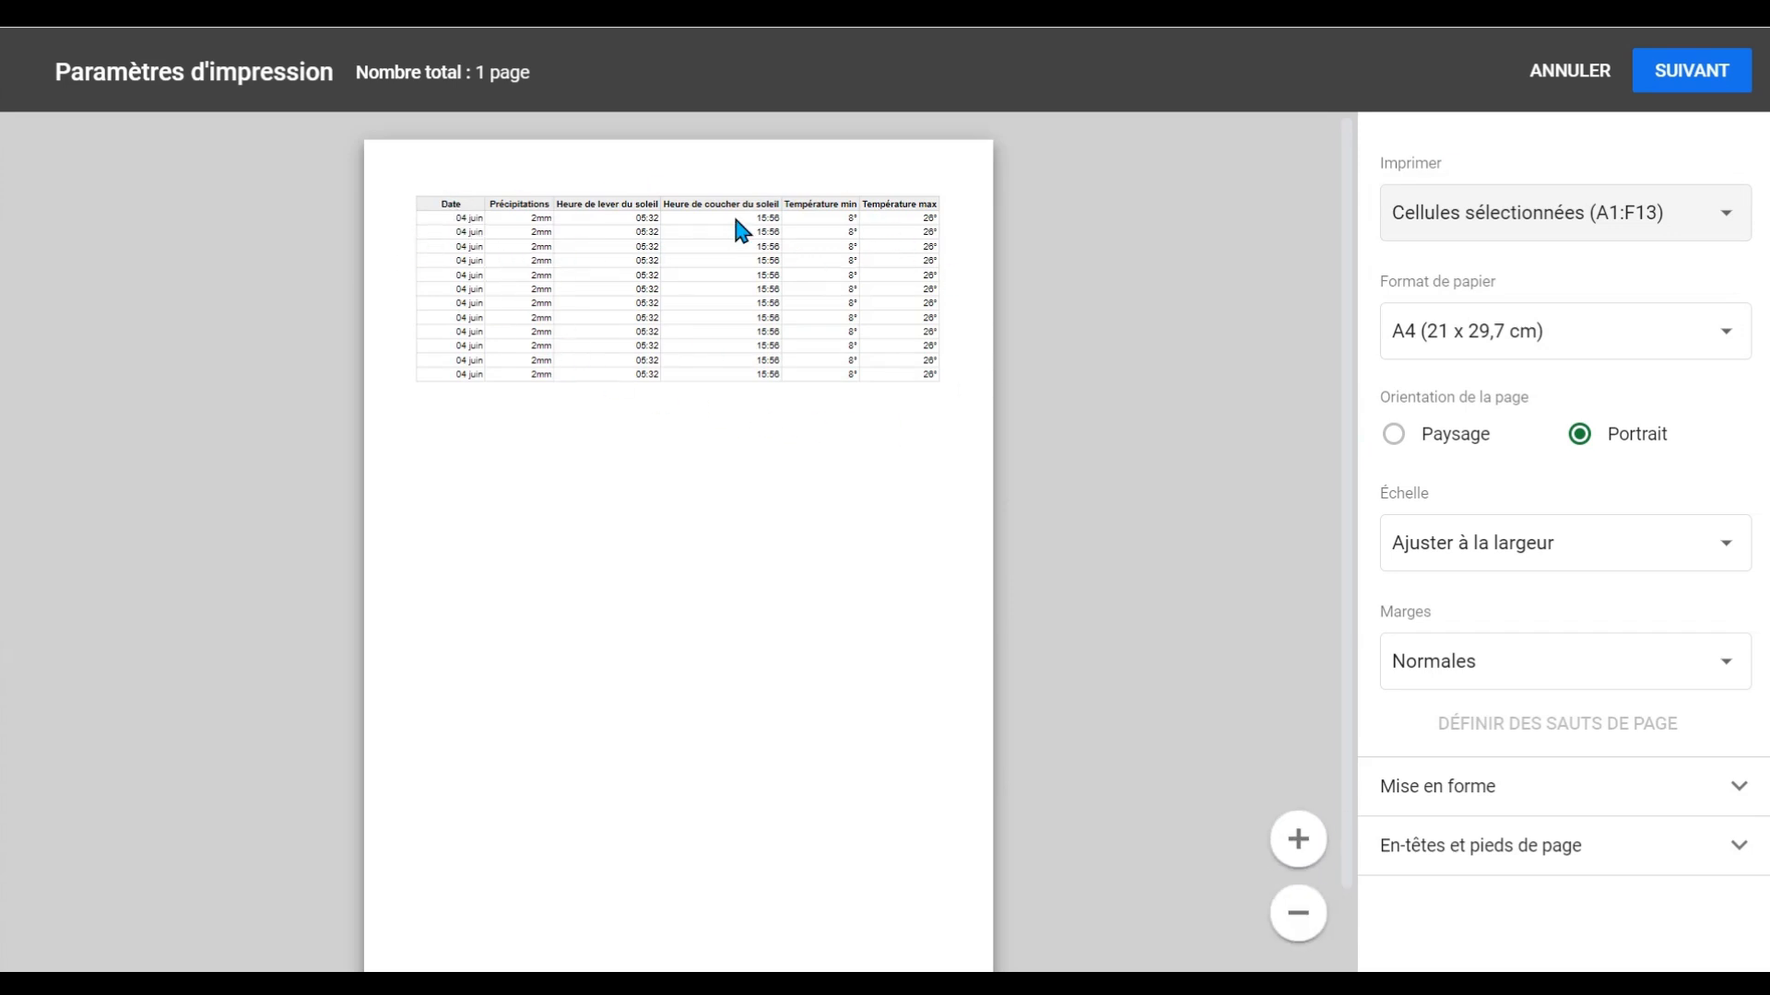
left_click(1570, 75)
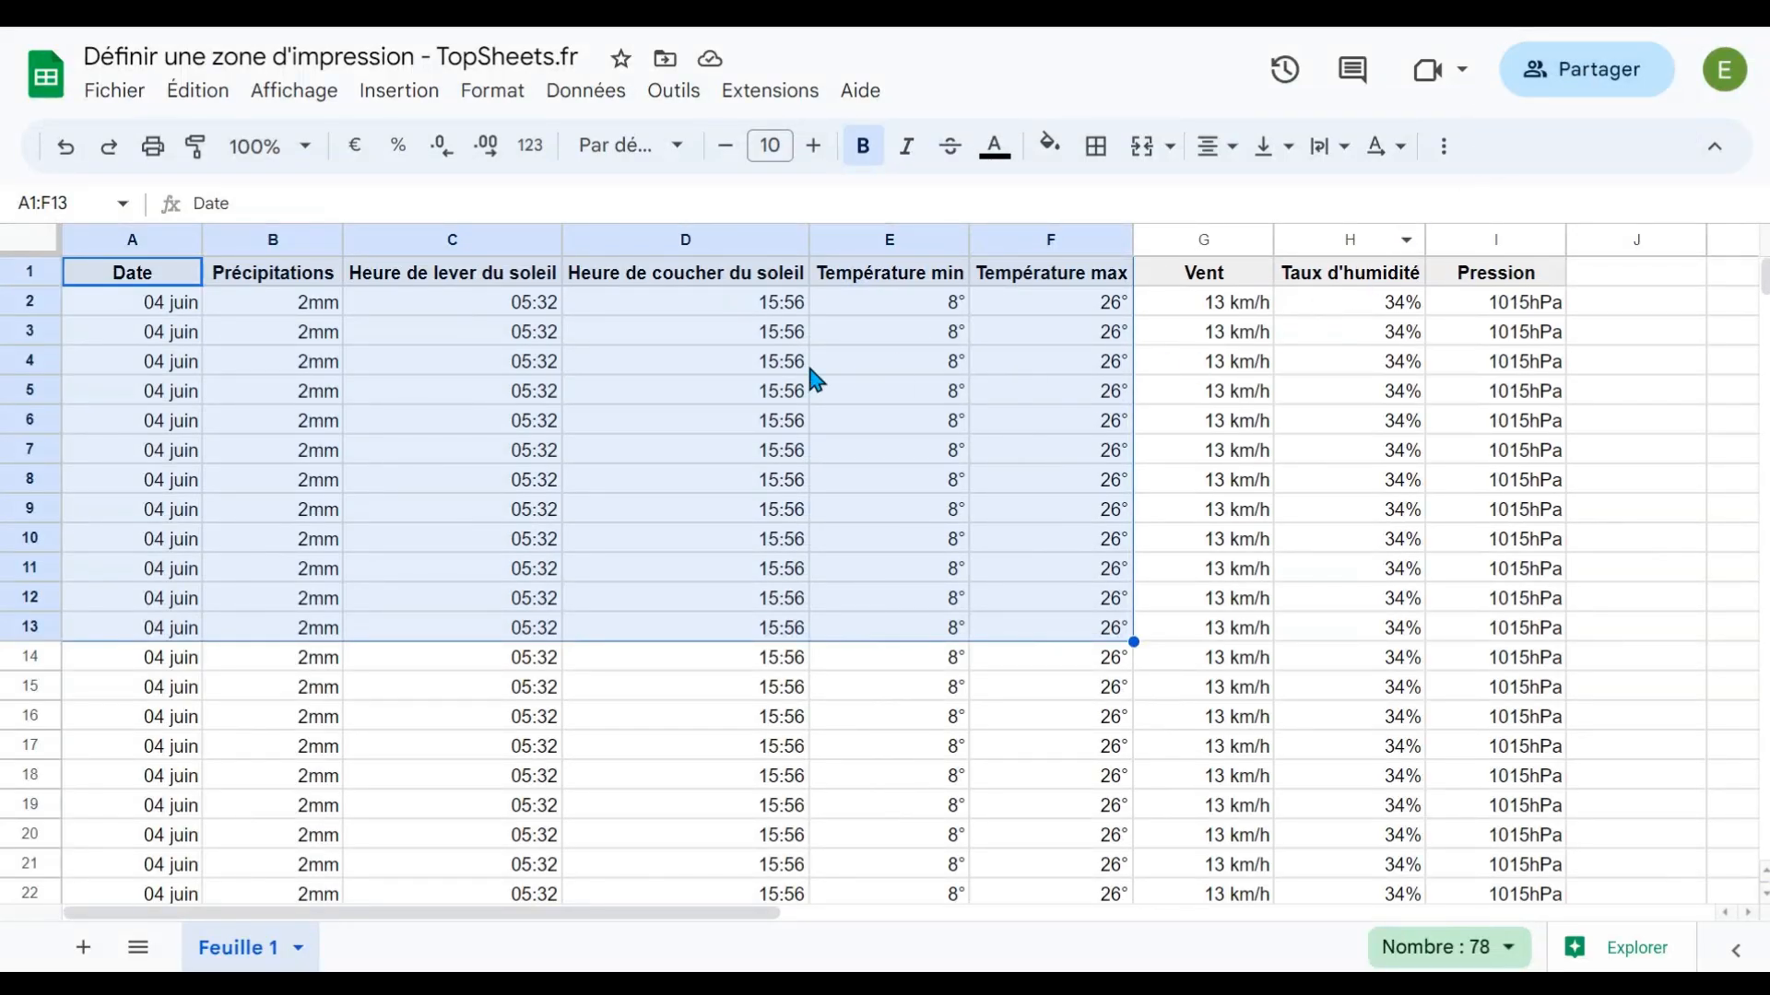
Step: Preview the whole sheet's printout in Paysage orientation across its pages, and leave the print settings without printing
left_click(722, 371)
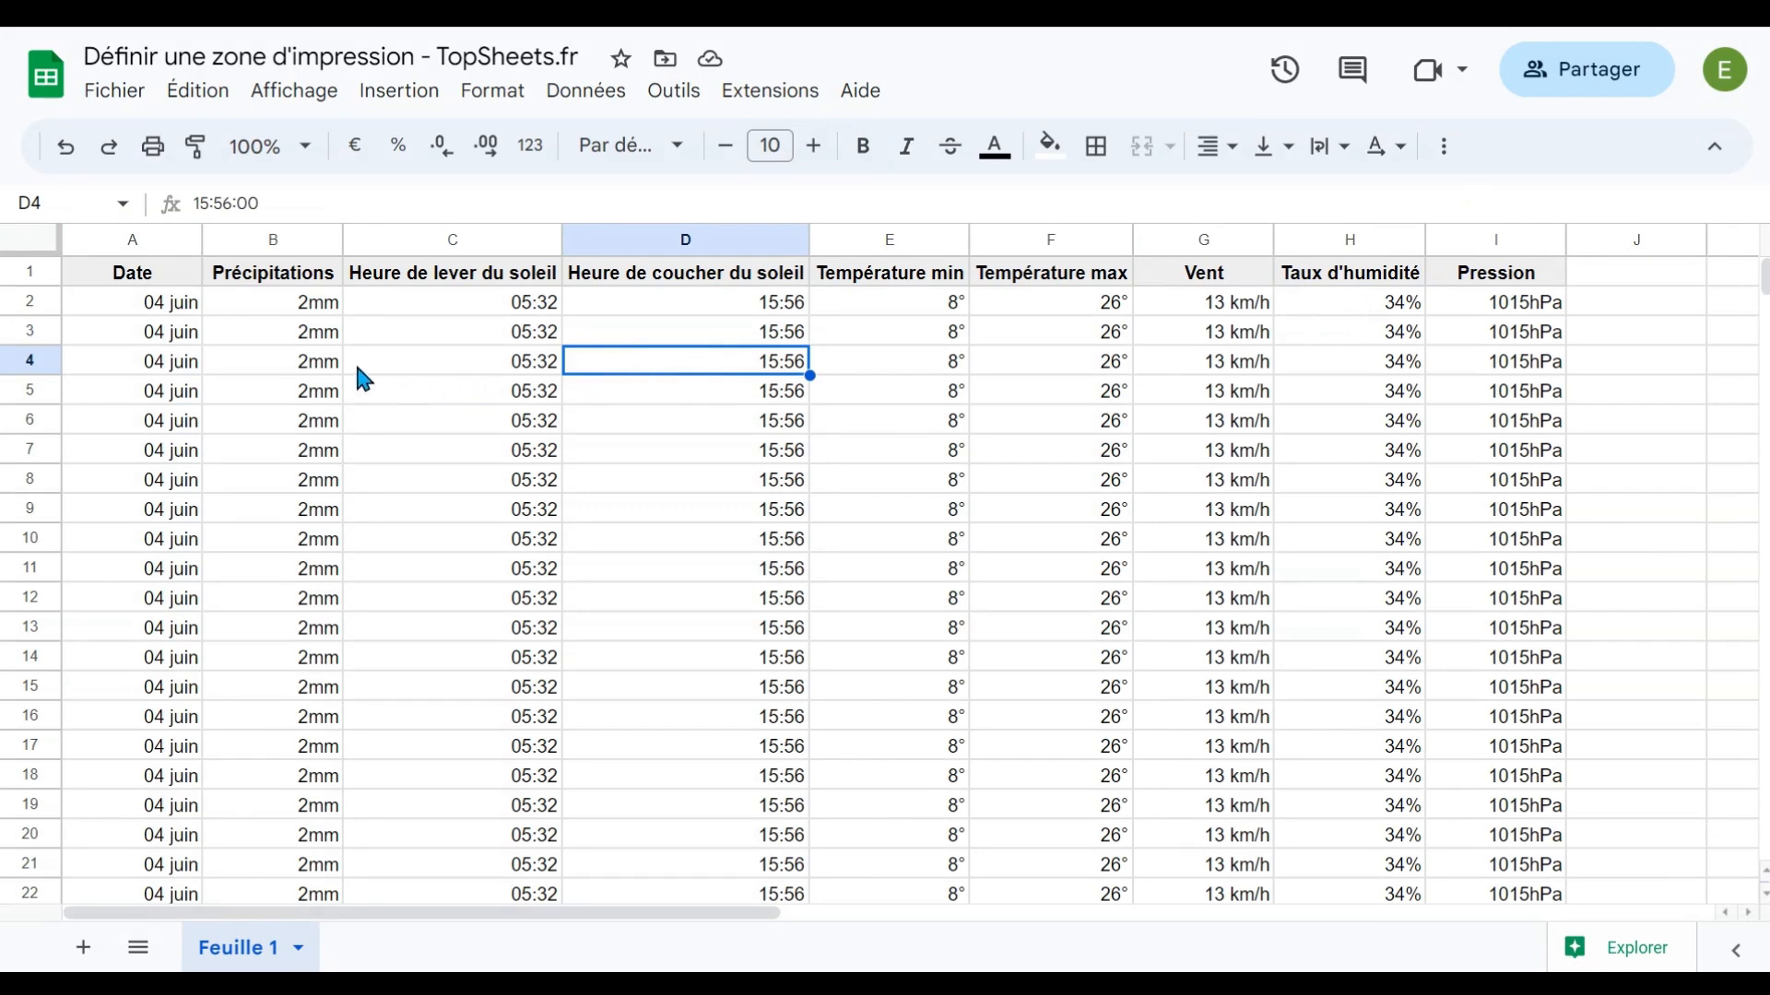
left_click(153, 146)
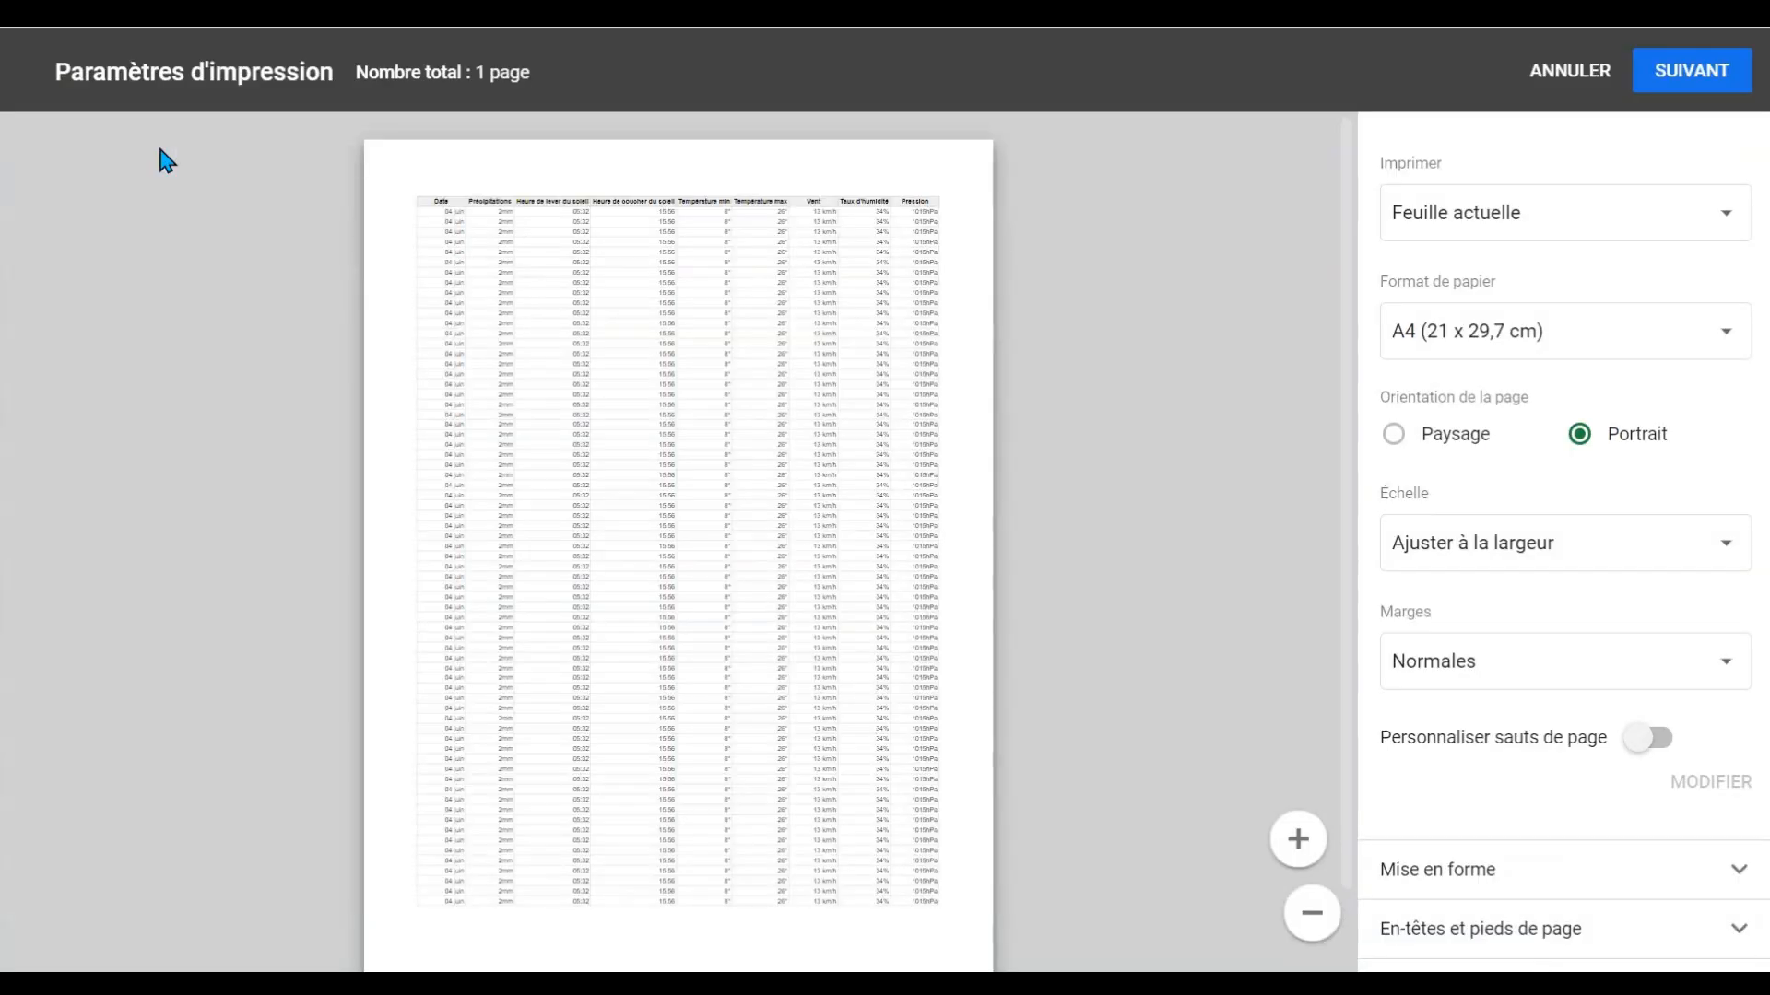
left_click(1396, 437)
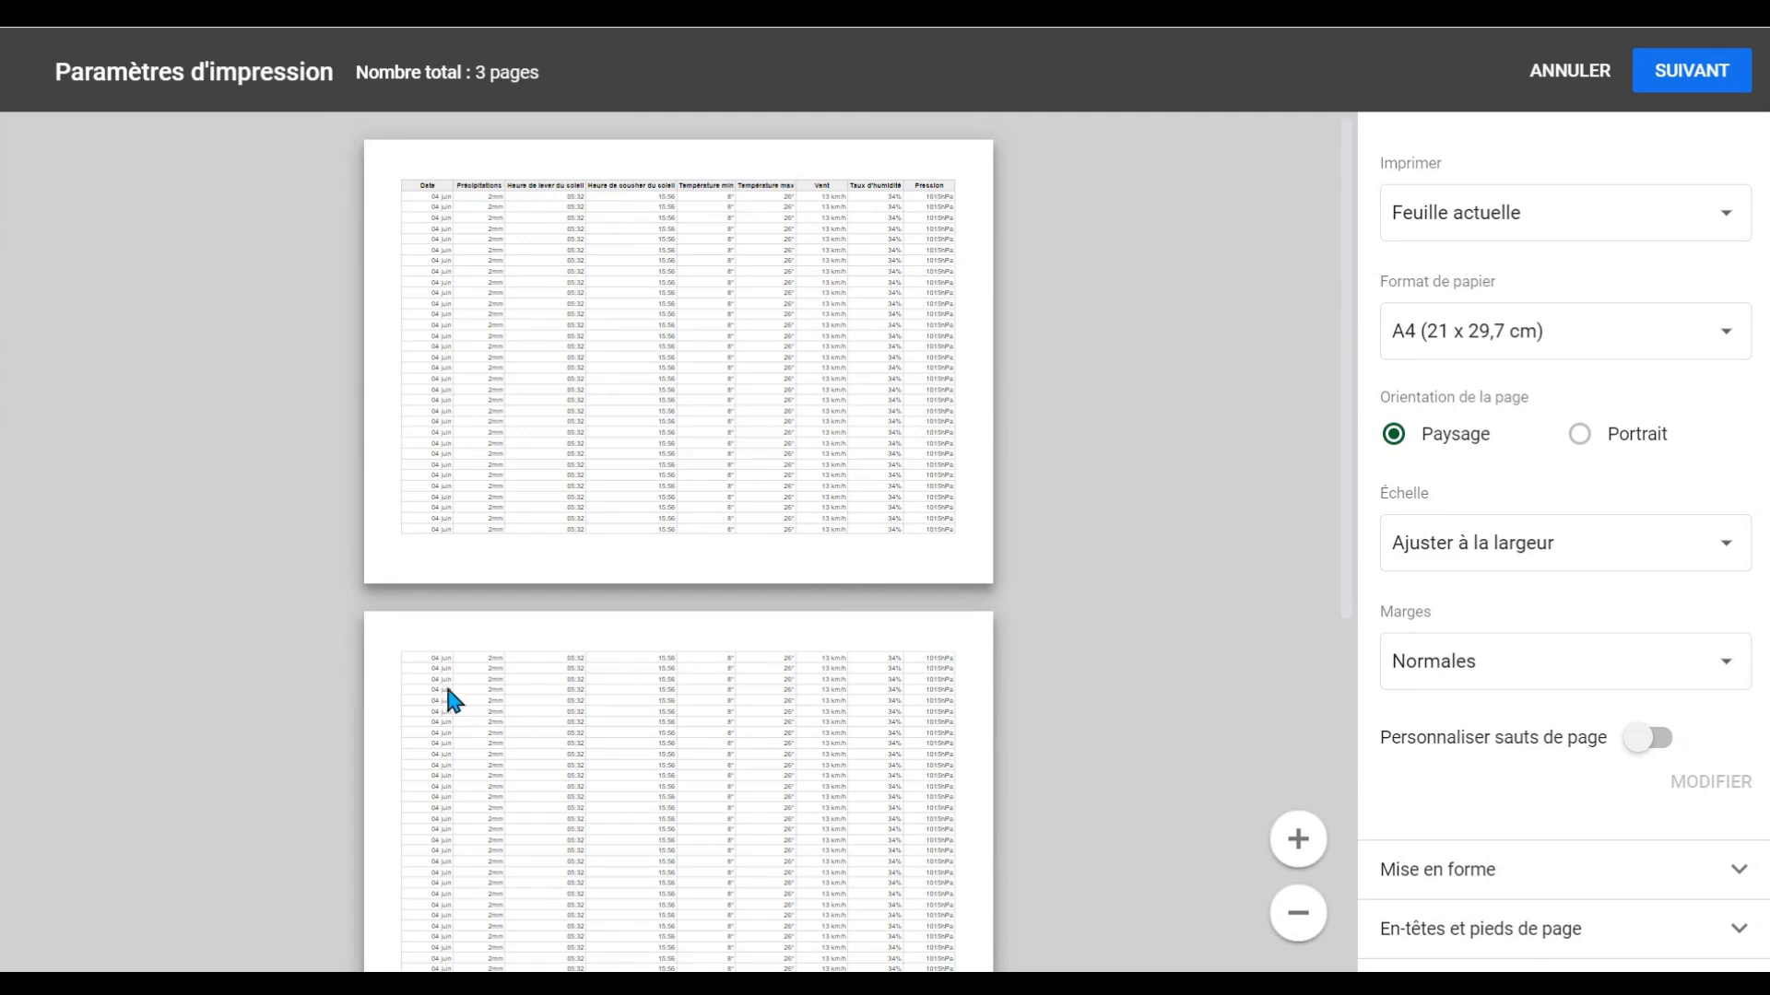
scroll(630, 740, "down", 5)
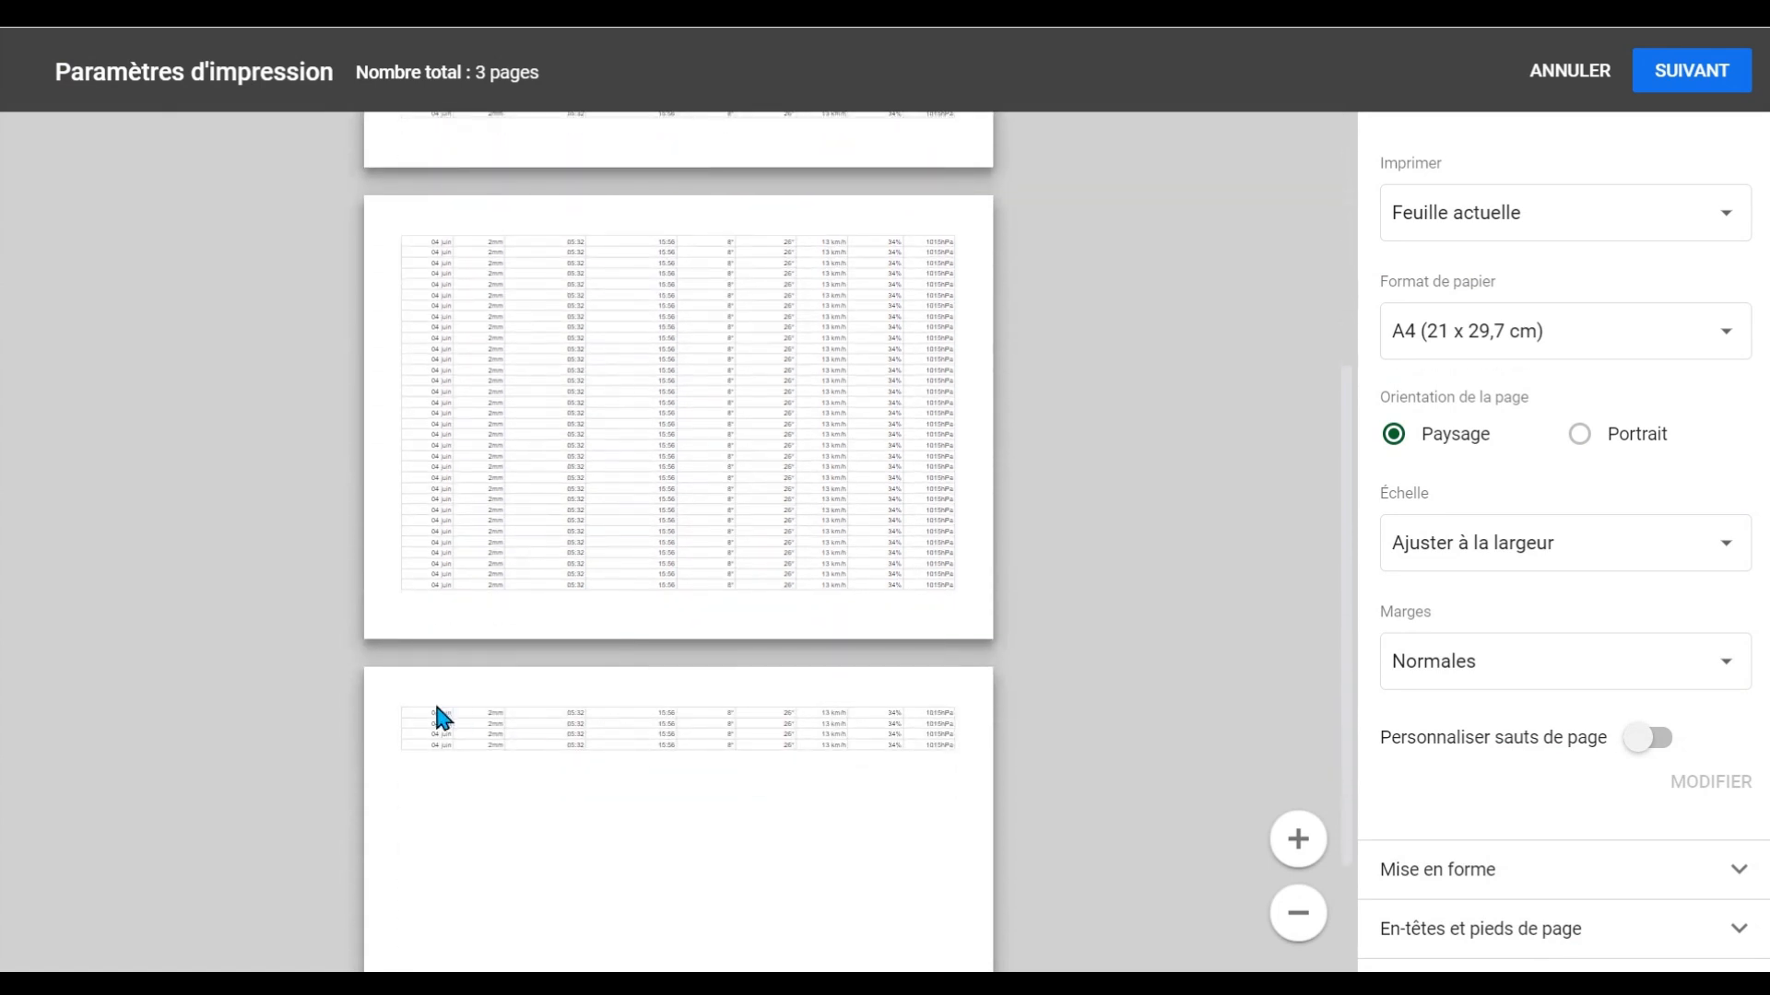
left_click(1556, 79)
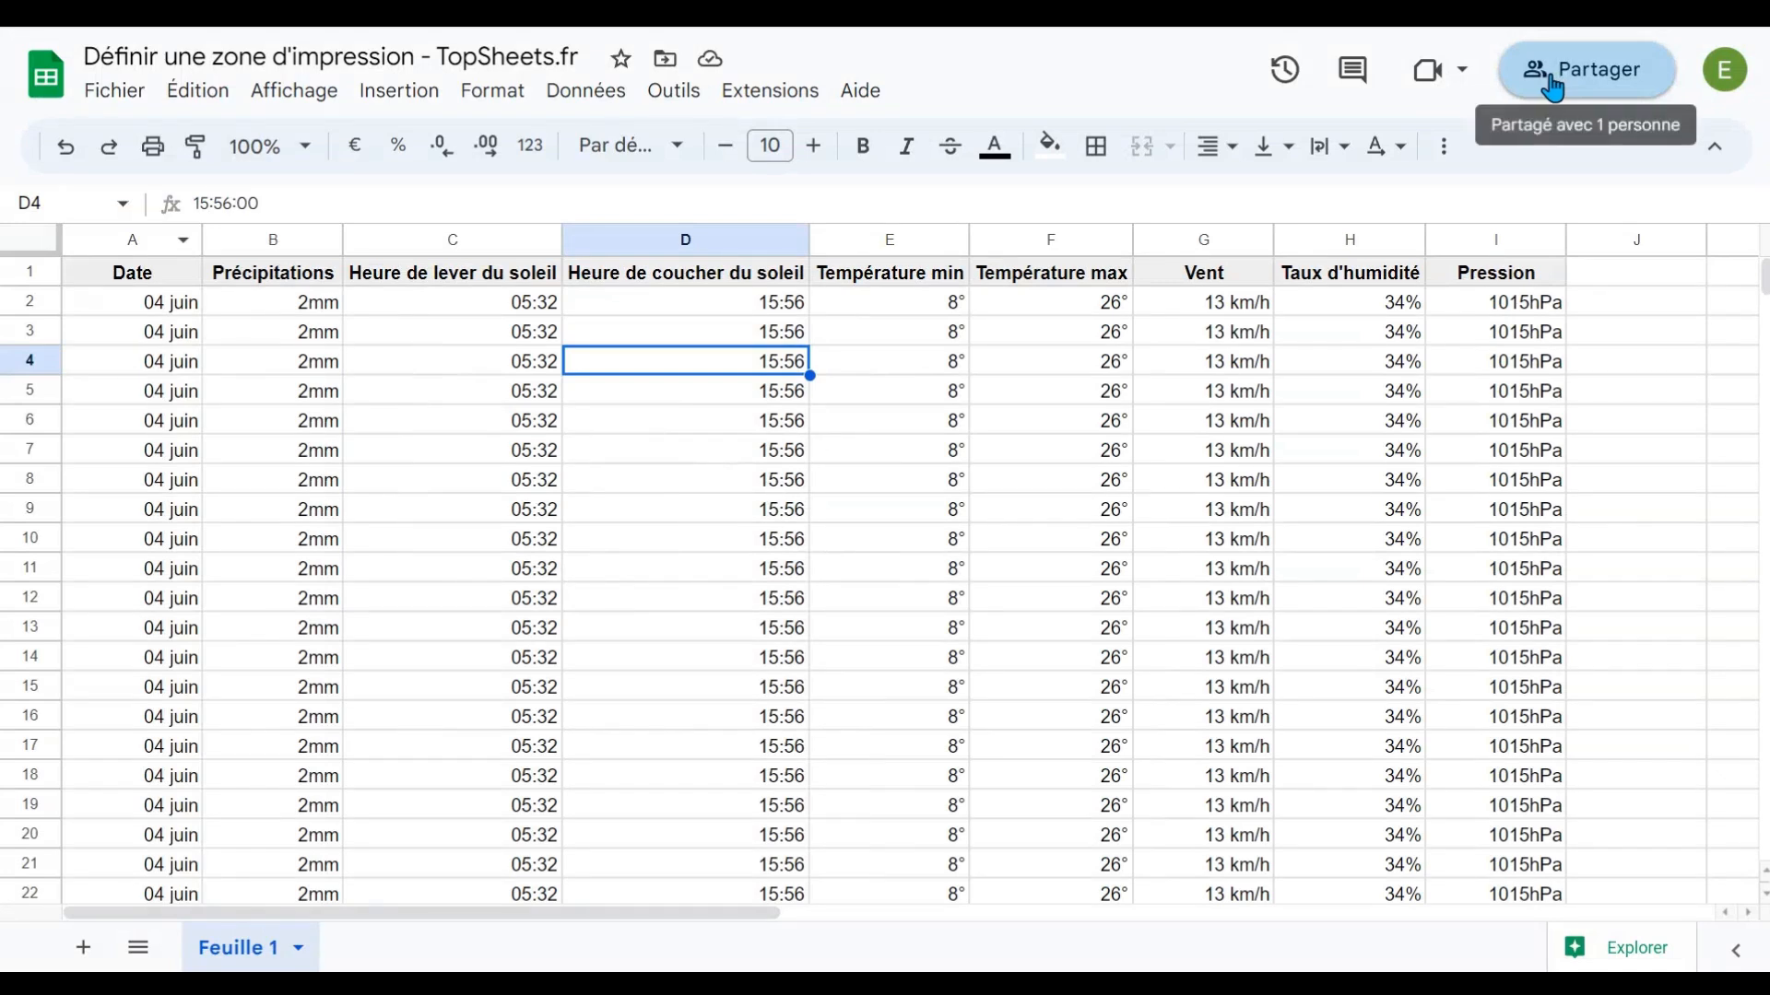
Step: Freeze the header row (row 1) of the sheet
left_click(9, 271)
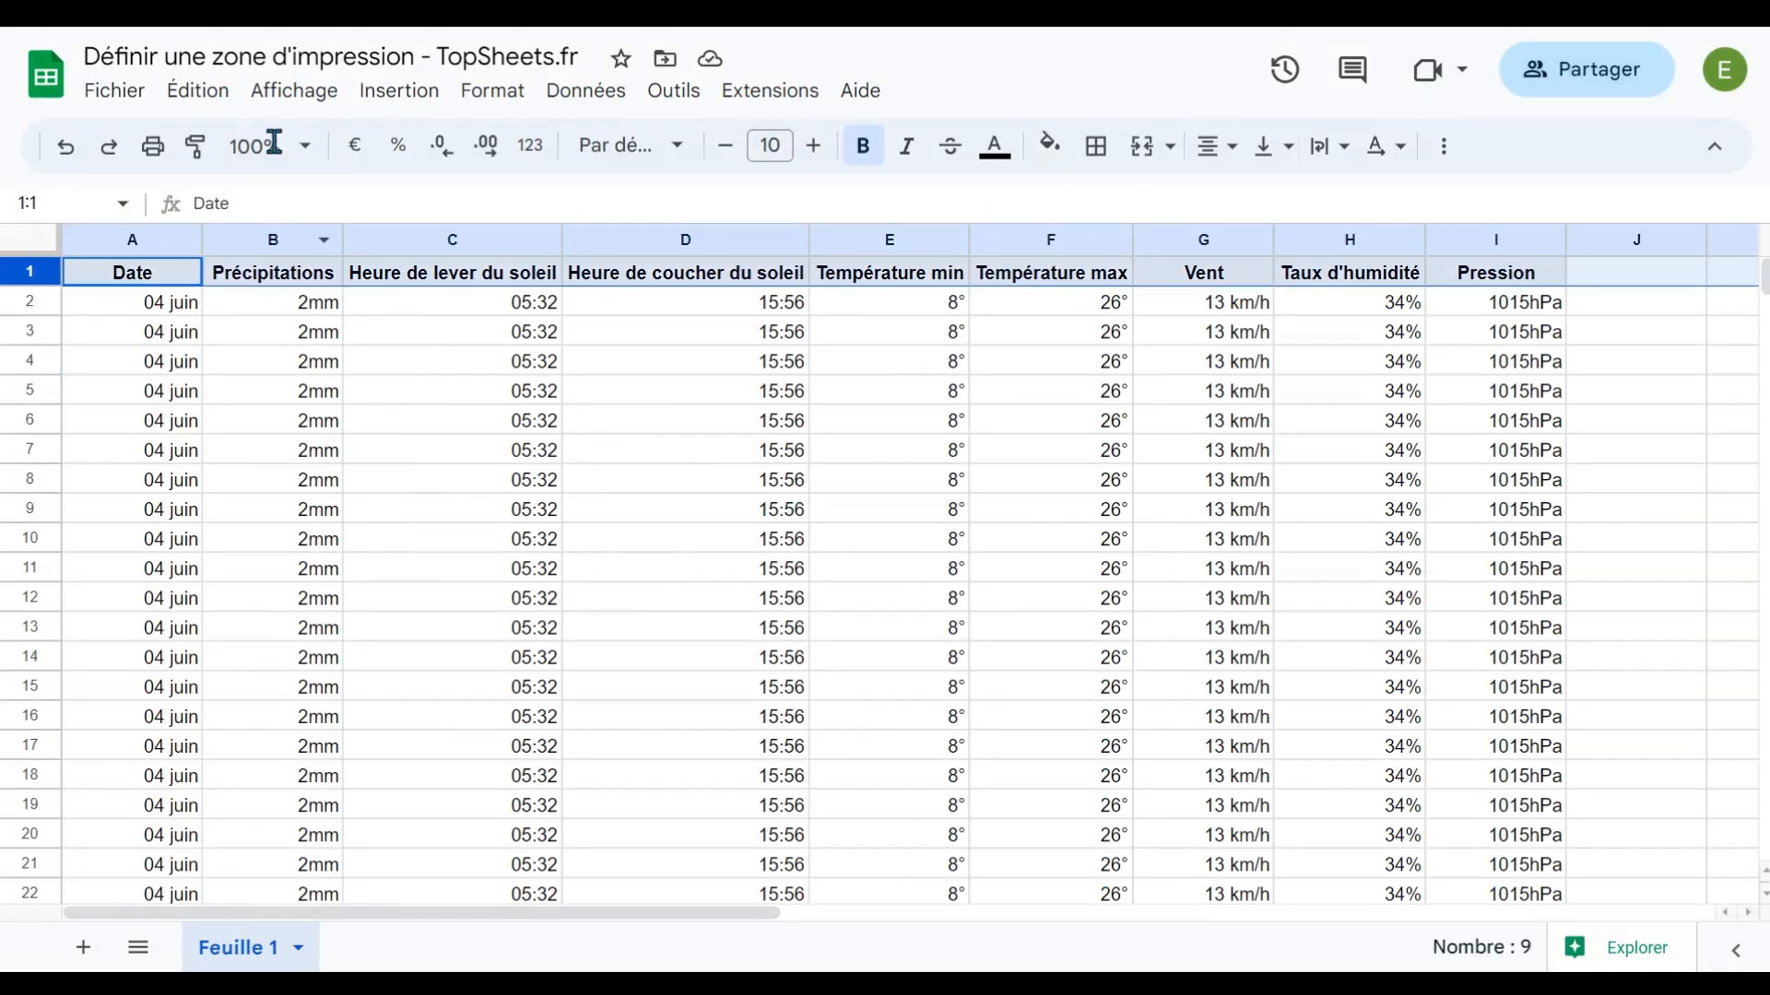
left_click(296, 96)
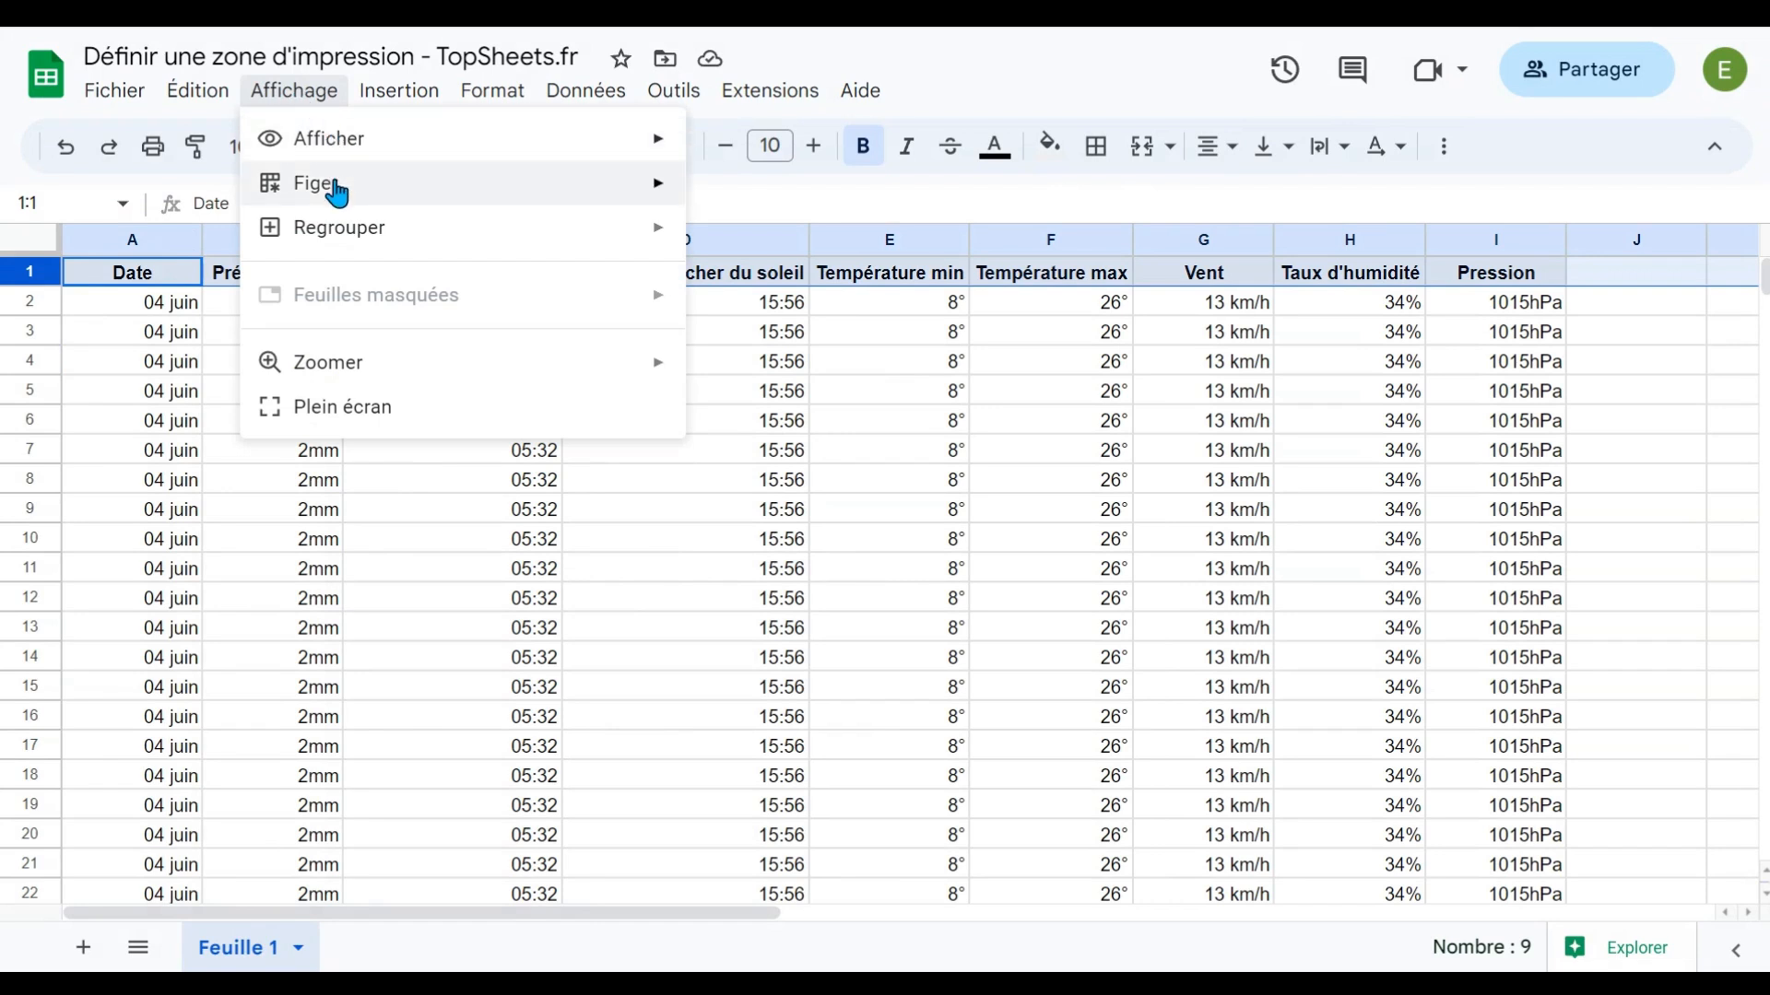
mouse_move(336, 185)
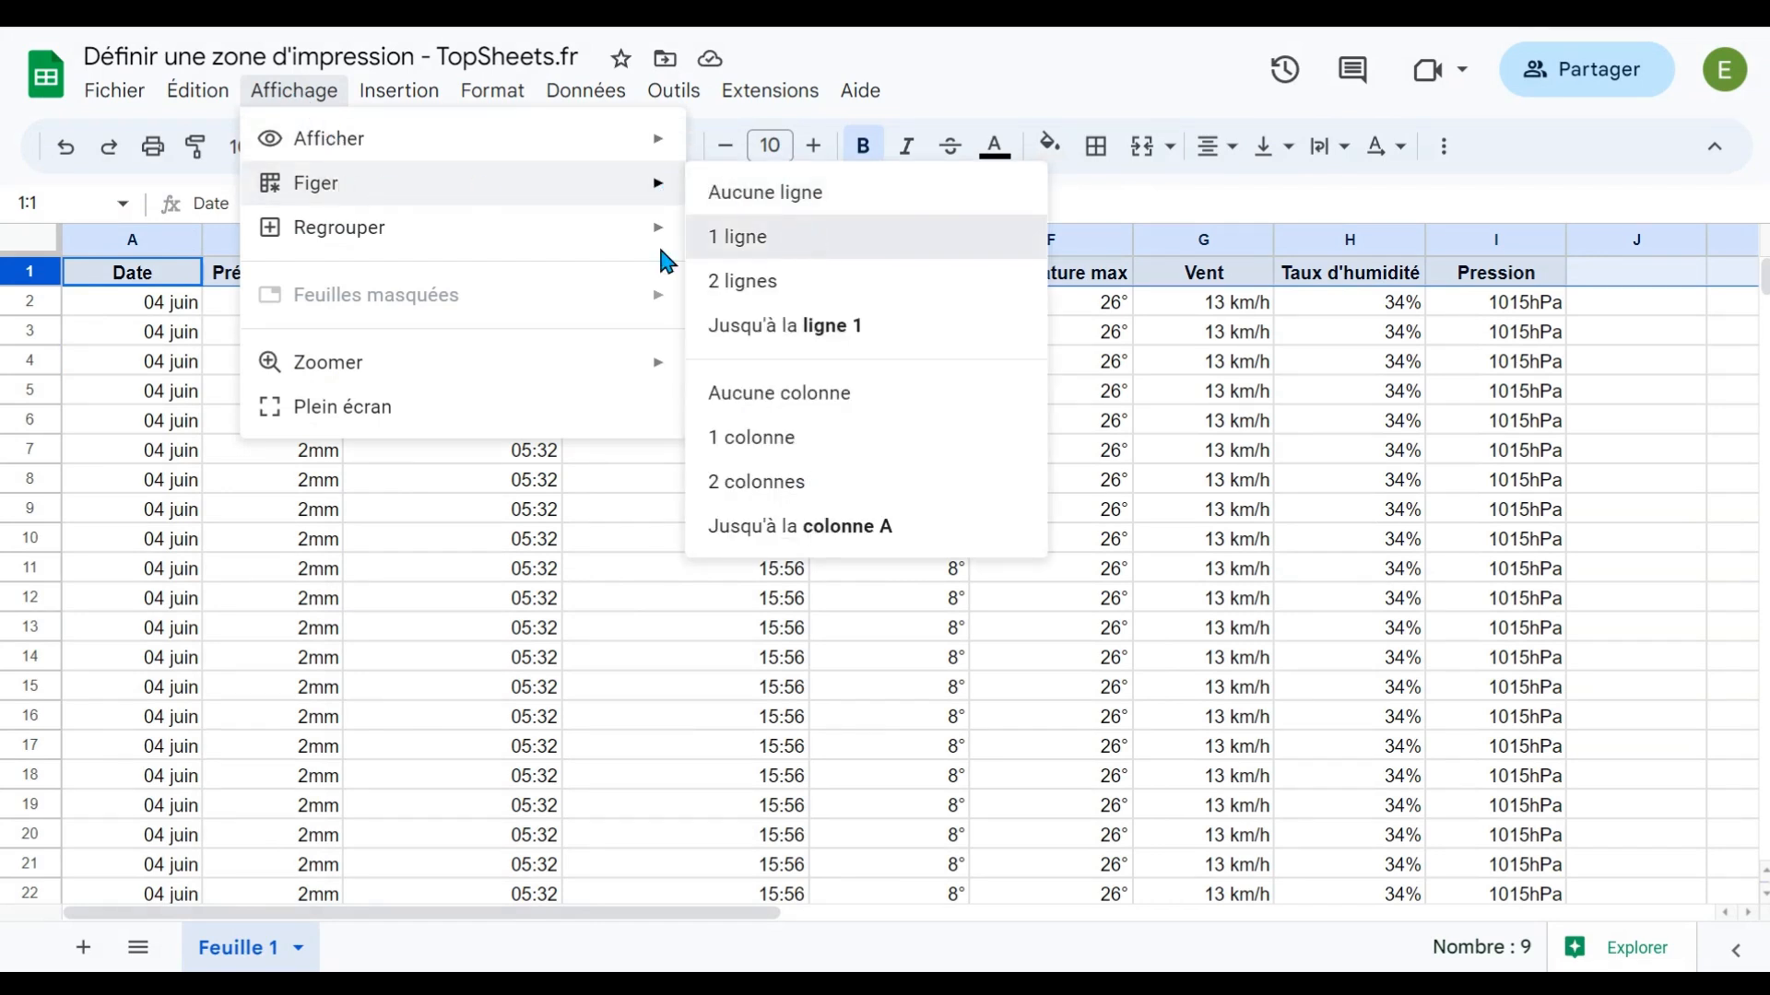
left_click(748, 241)
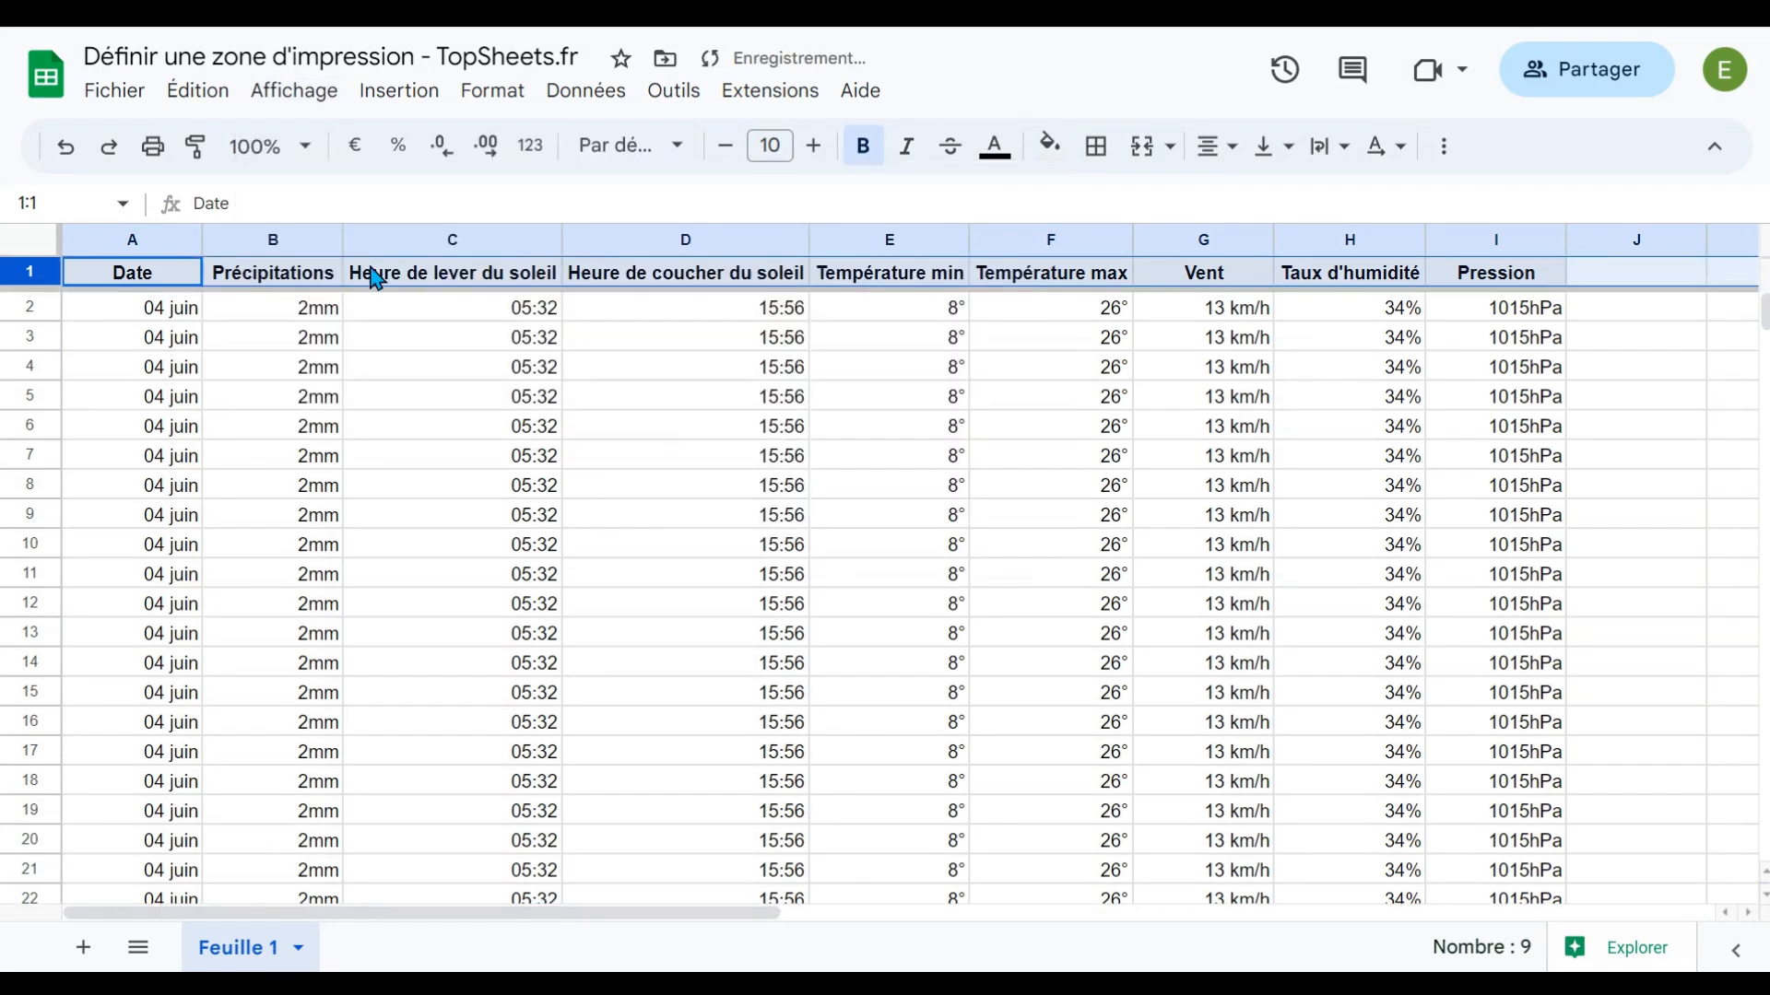
Step: Check the header row on each page of the Paysage print preview with row 1 frozen, and leave the print settings
left_click(153, 146)
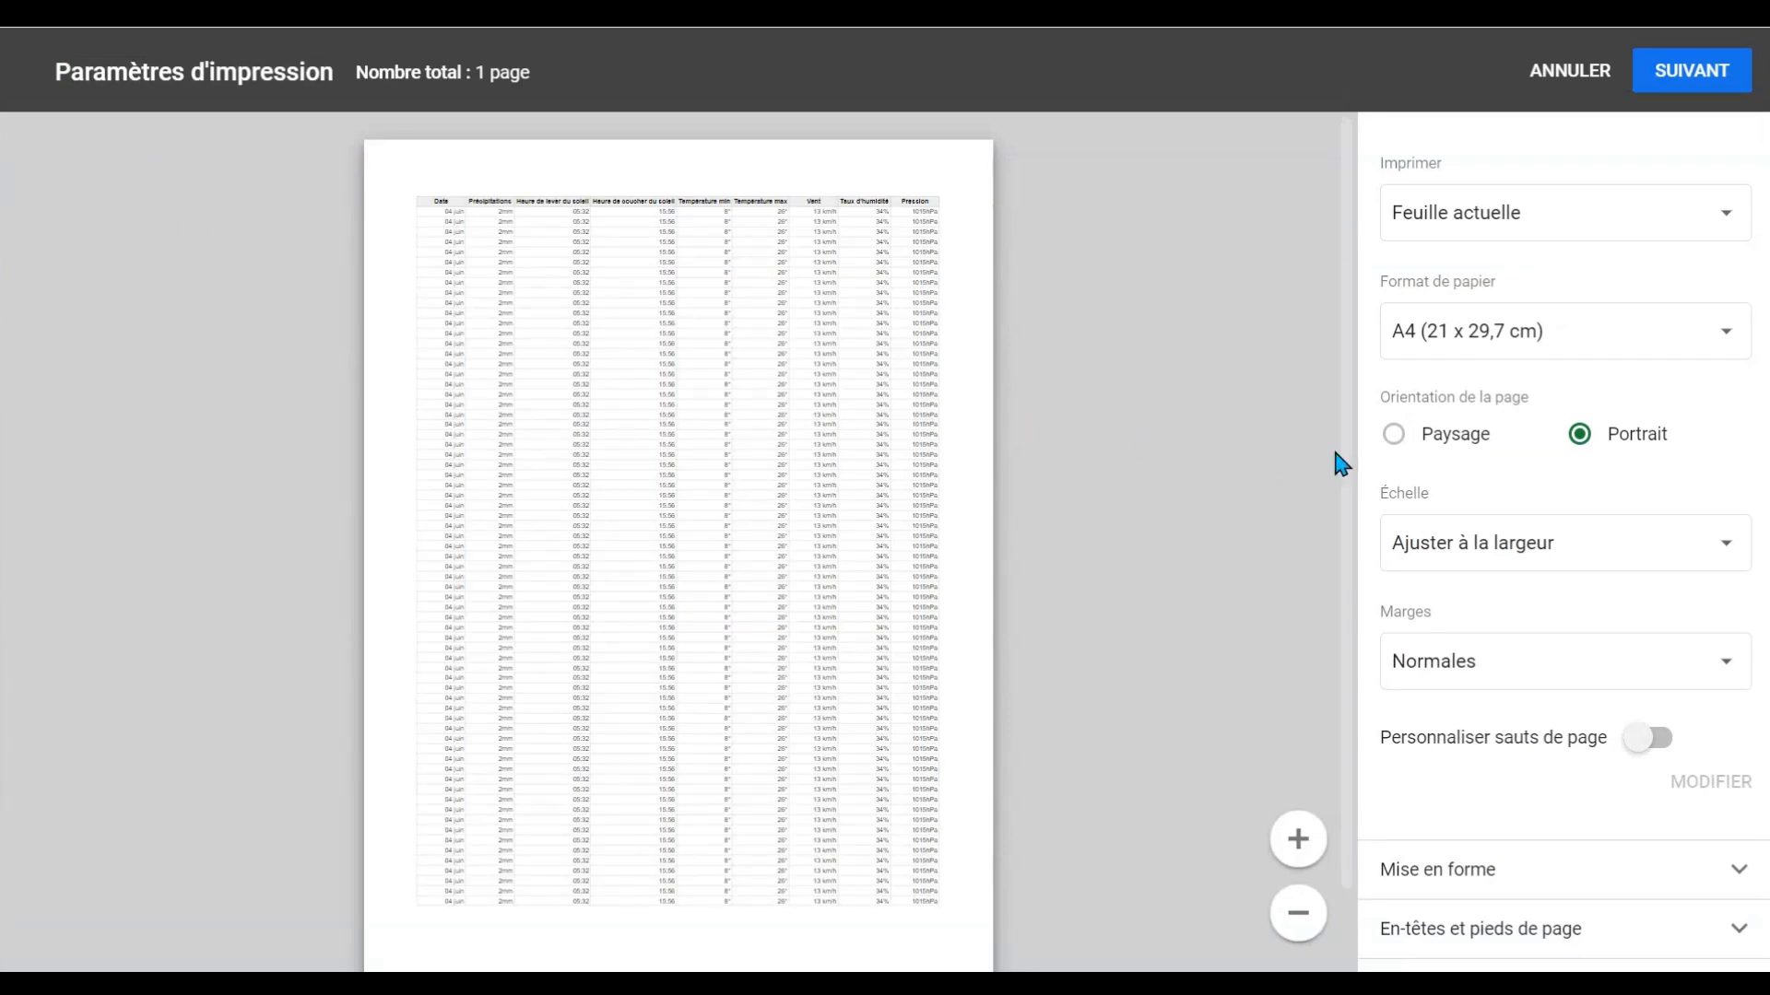
left_click(1405, 431)
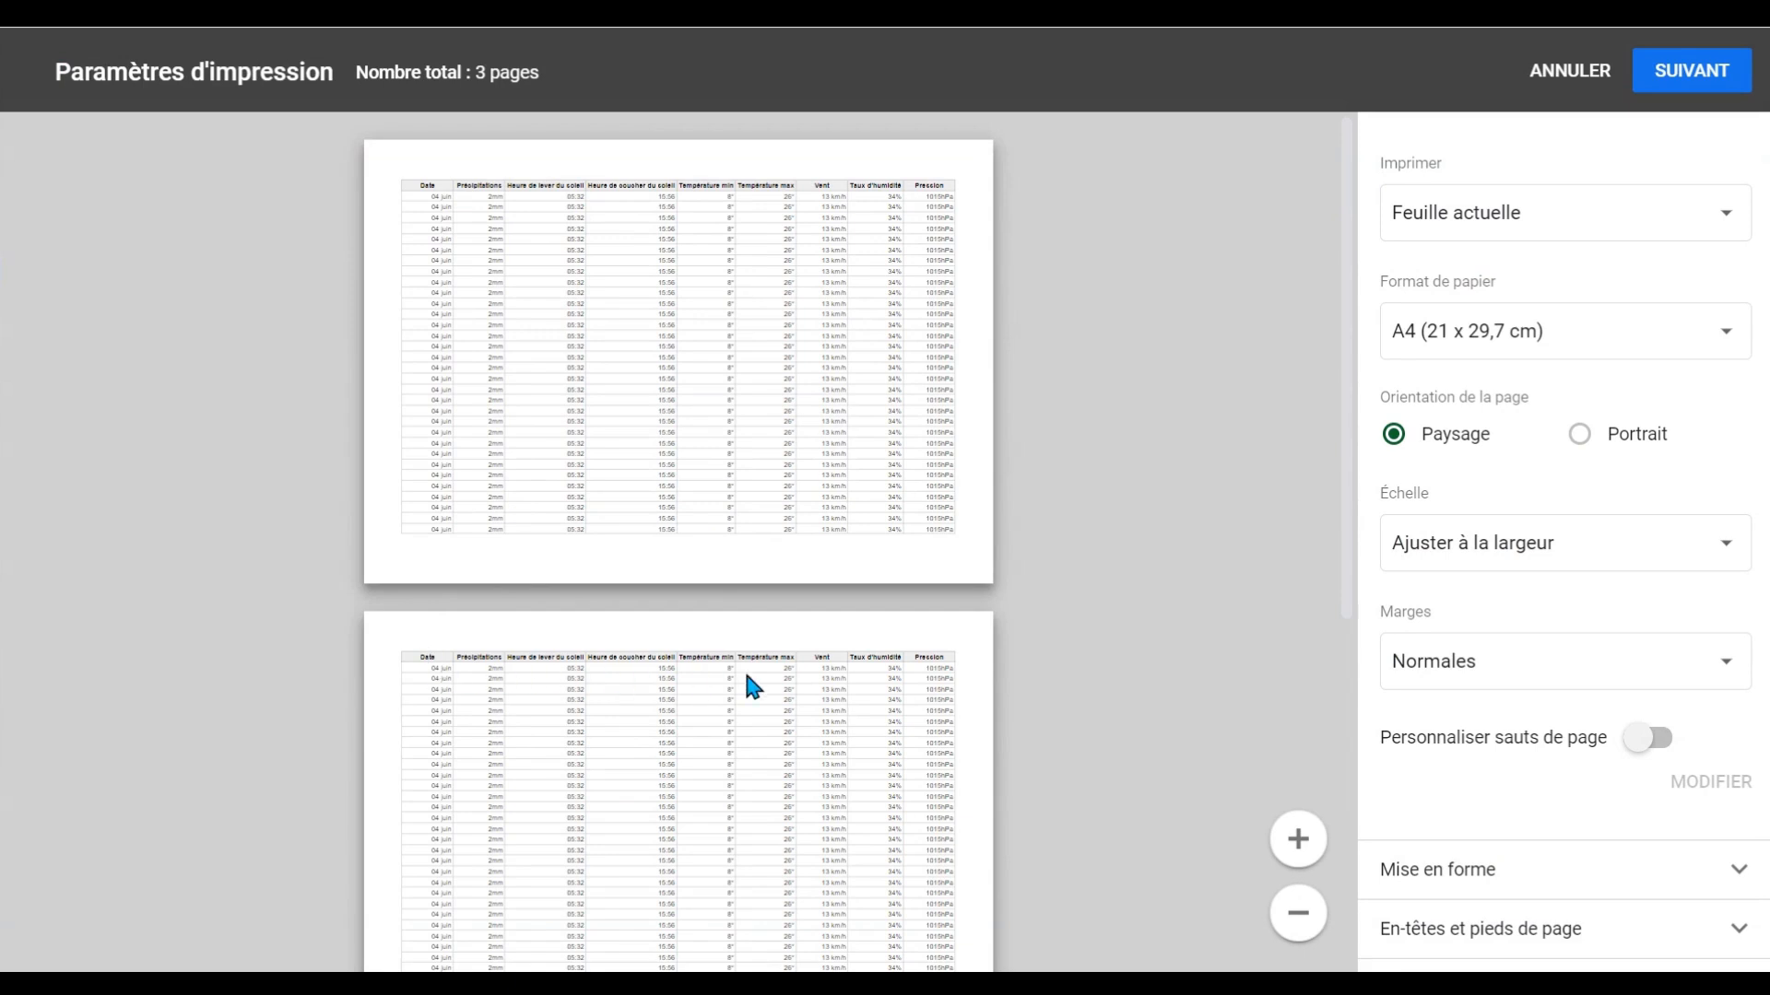
scroll(912, 681, "down", 5)
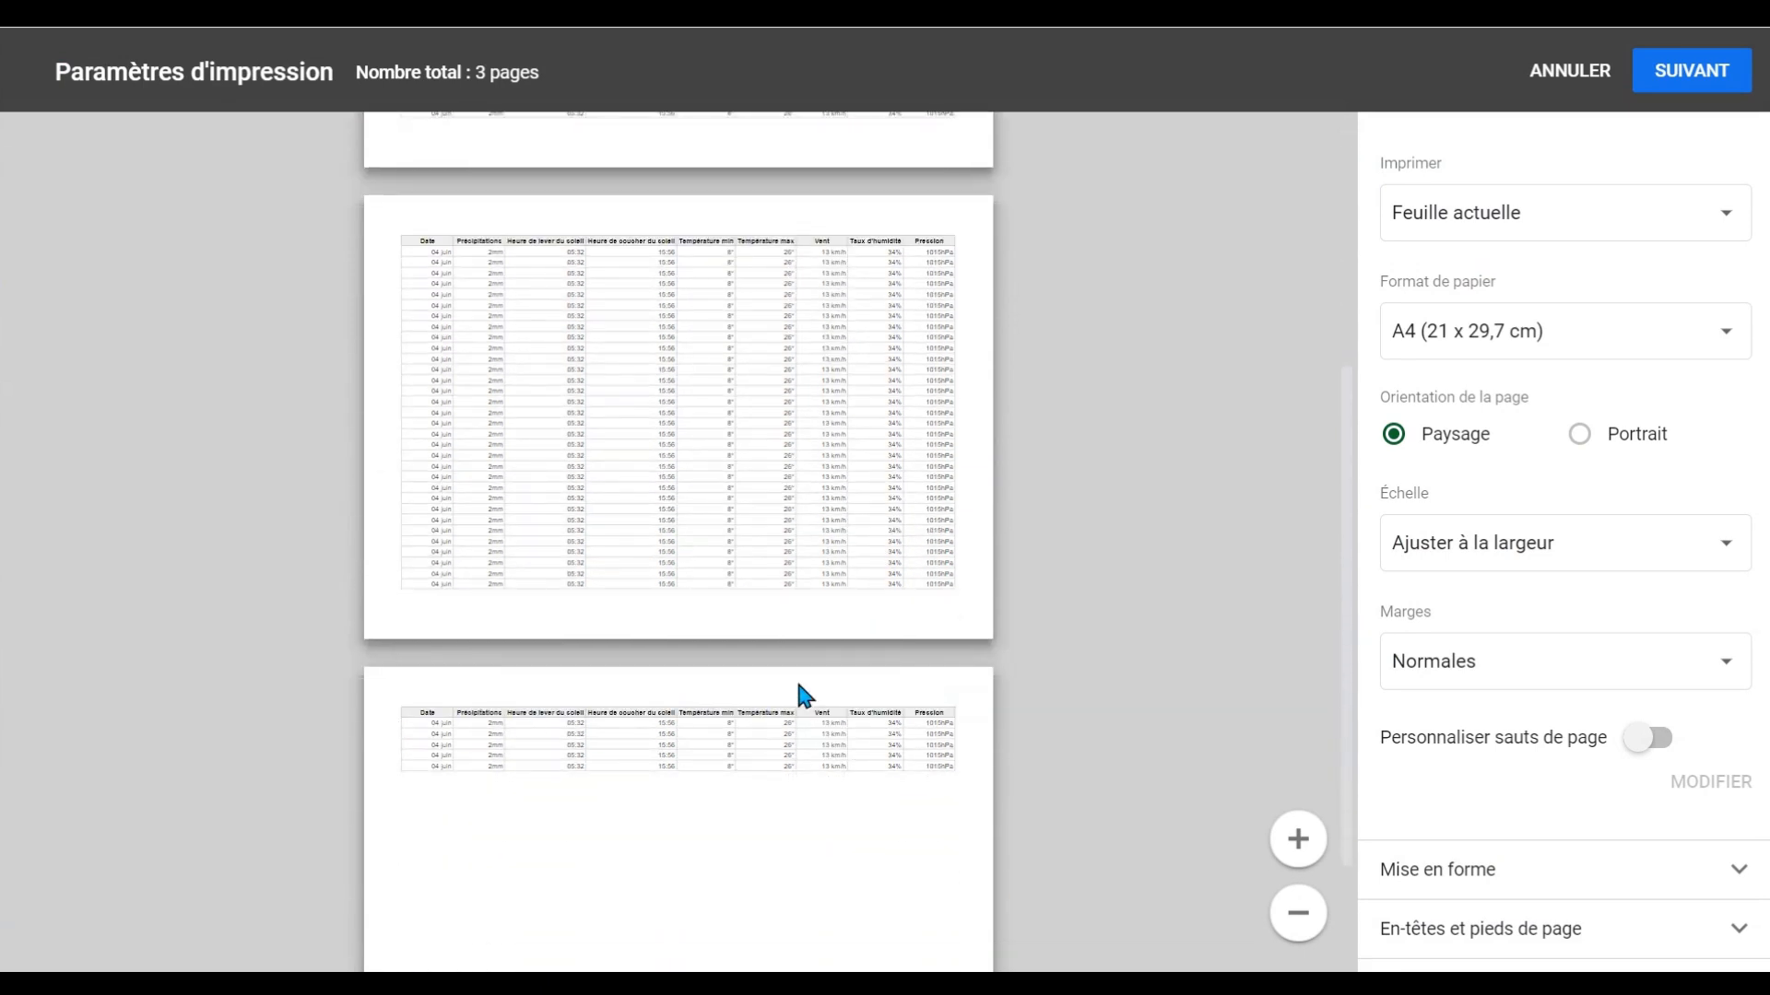
left_click(1570, 71)
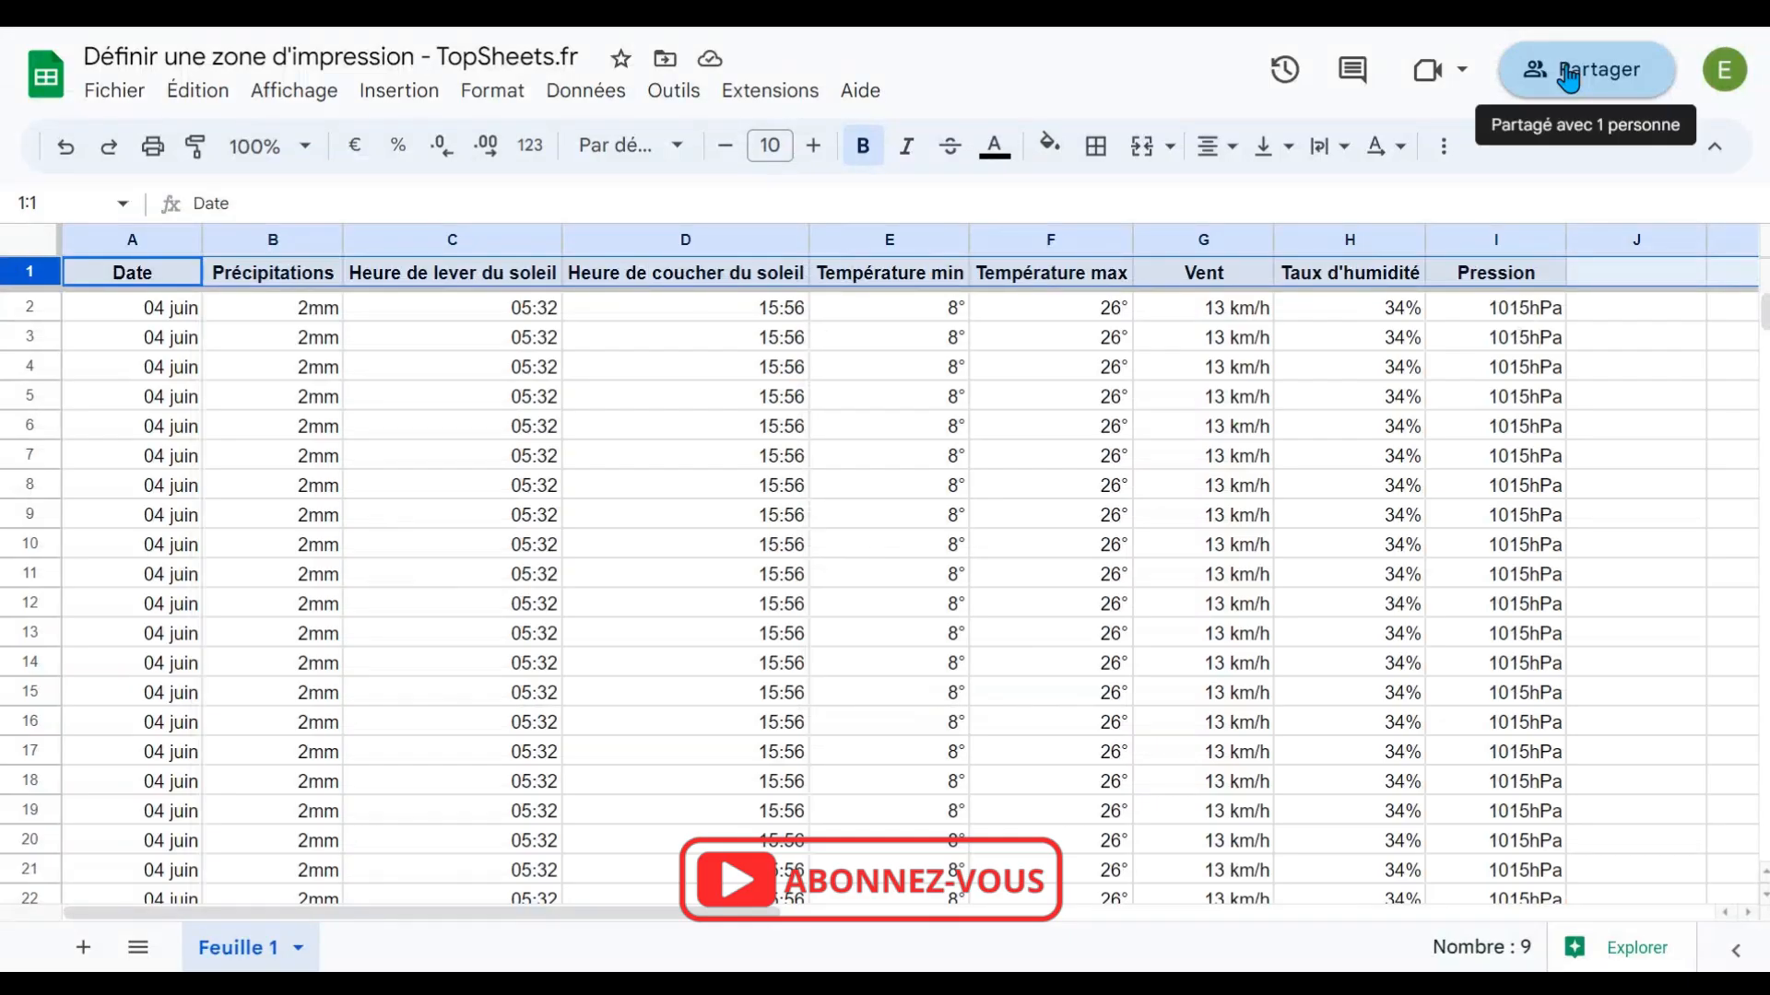
Step: Undo the freezing of row 1
left_click(64, 147)
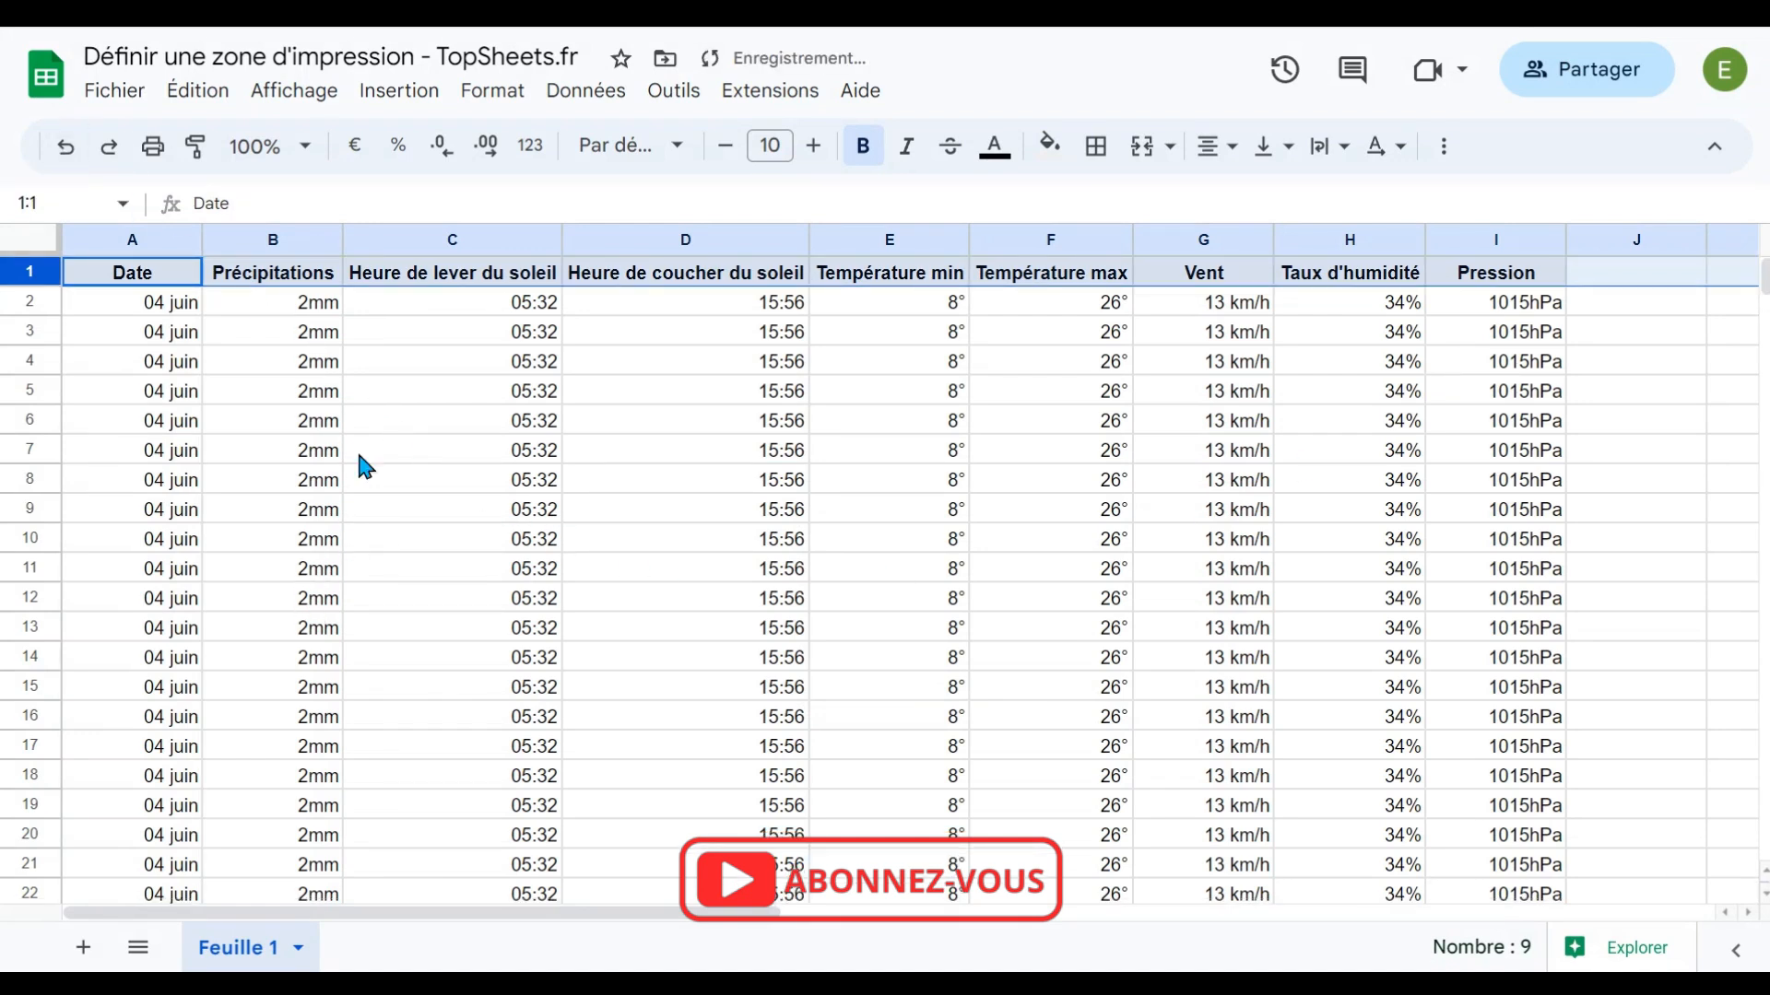
Step: Set the current sheet's print orientation to Paysage, try Étroites margins and settle on Larges
left_click(153, 146)
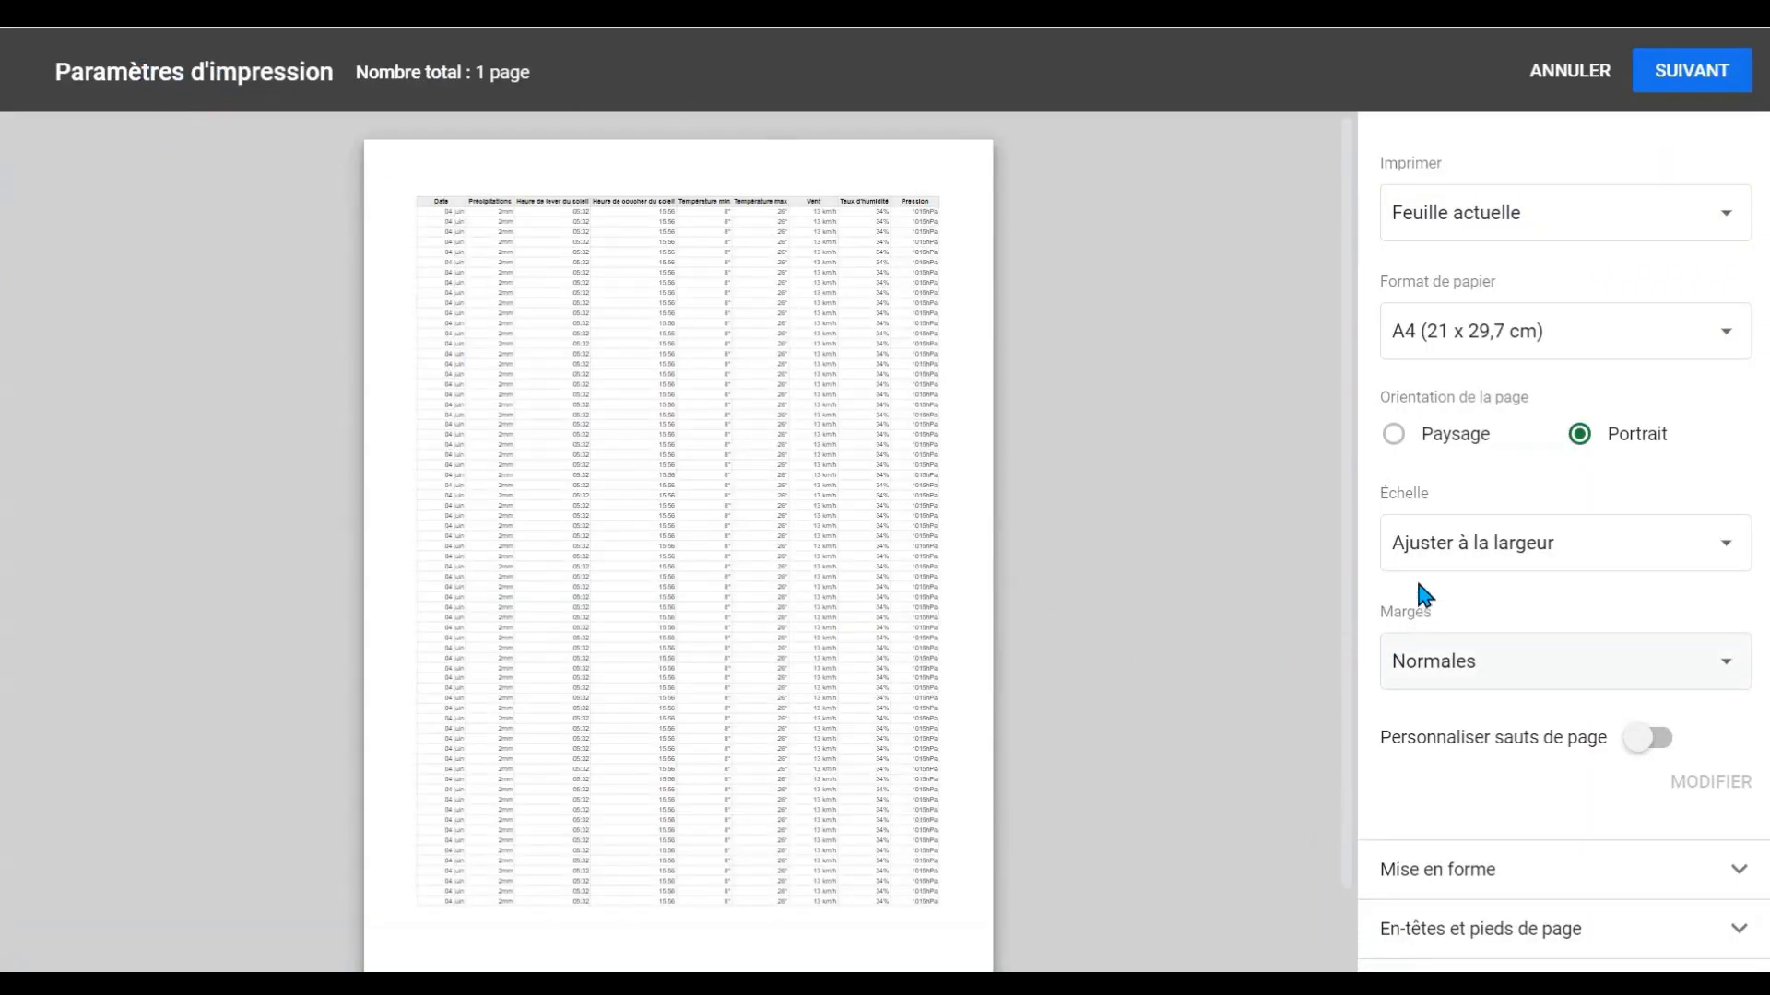
left_click(1401, 436)
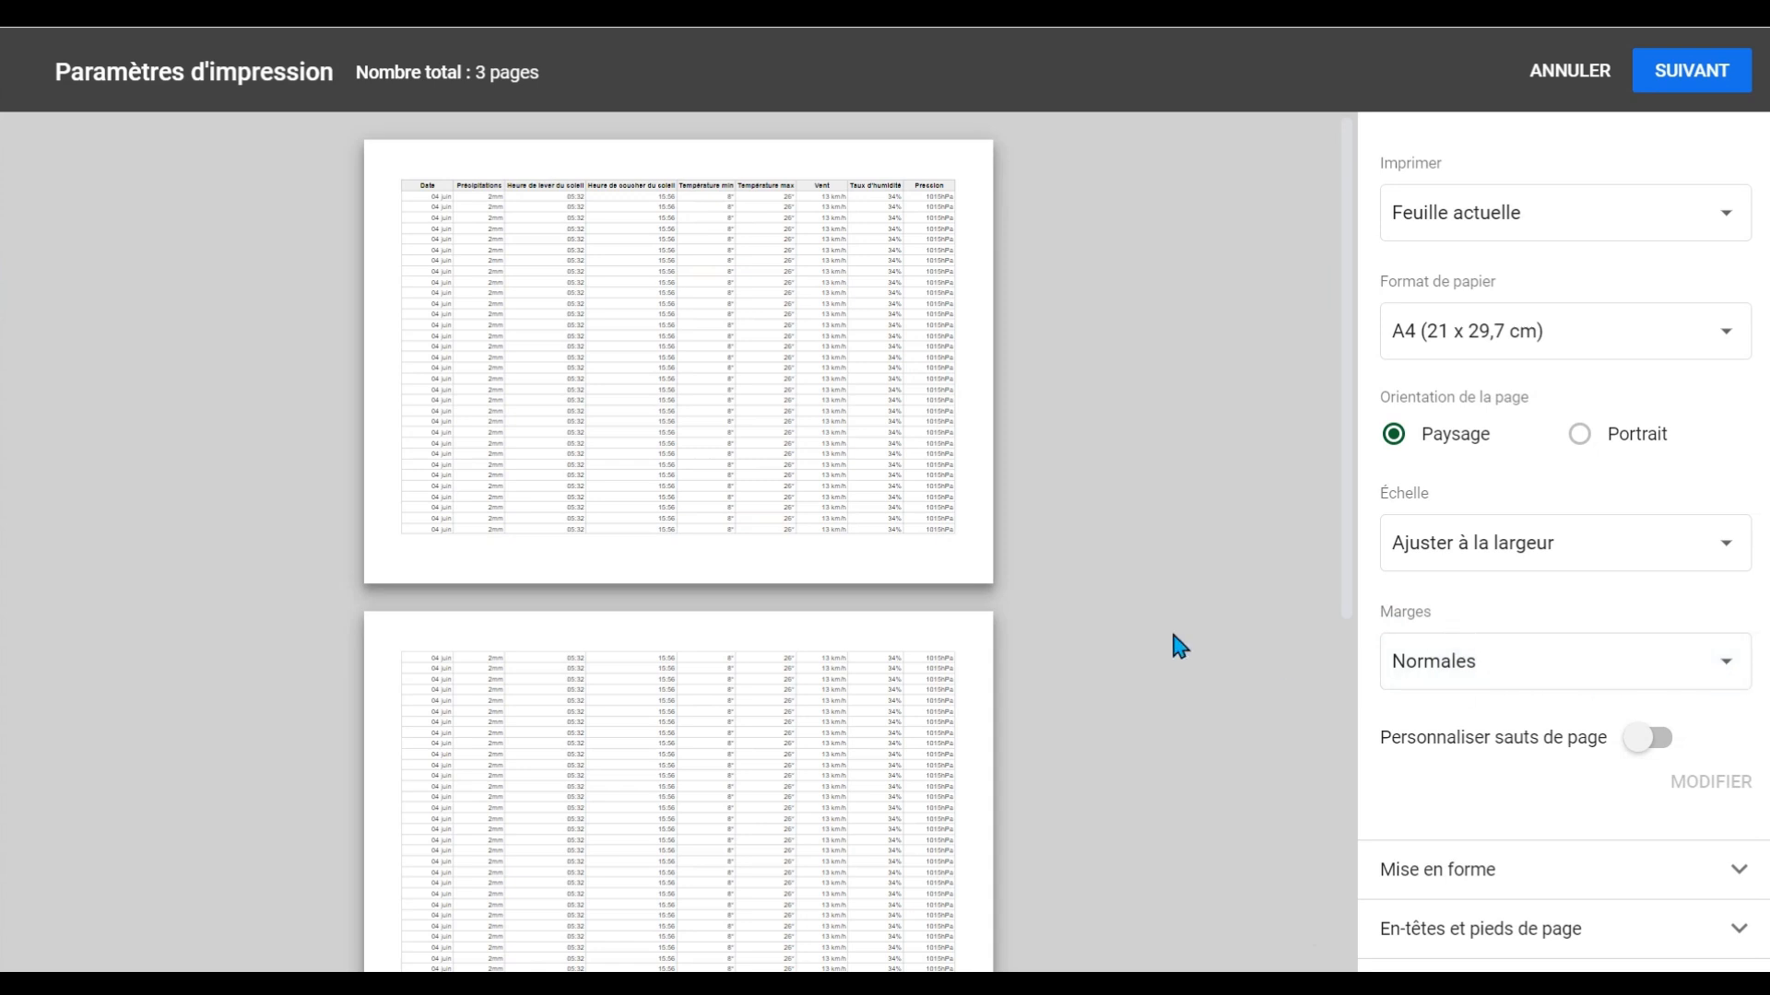
left_click(1628, 689)
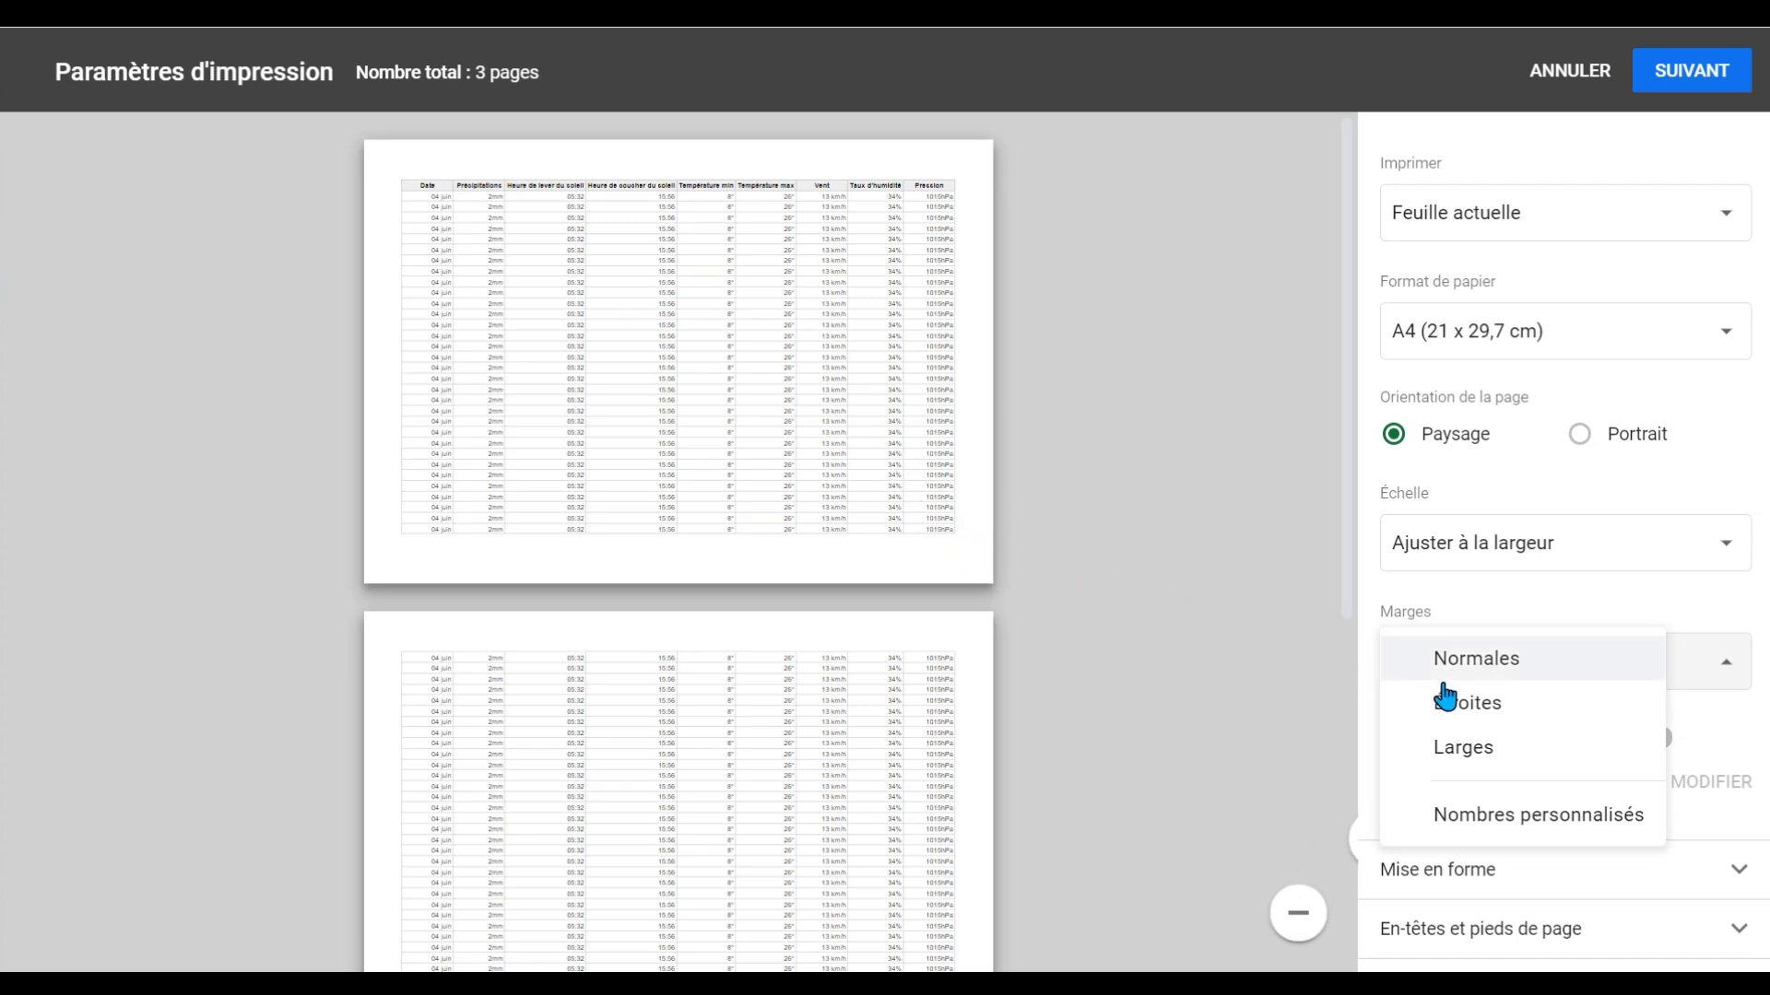
left_click(1486, 710)
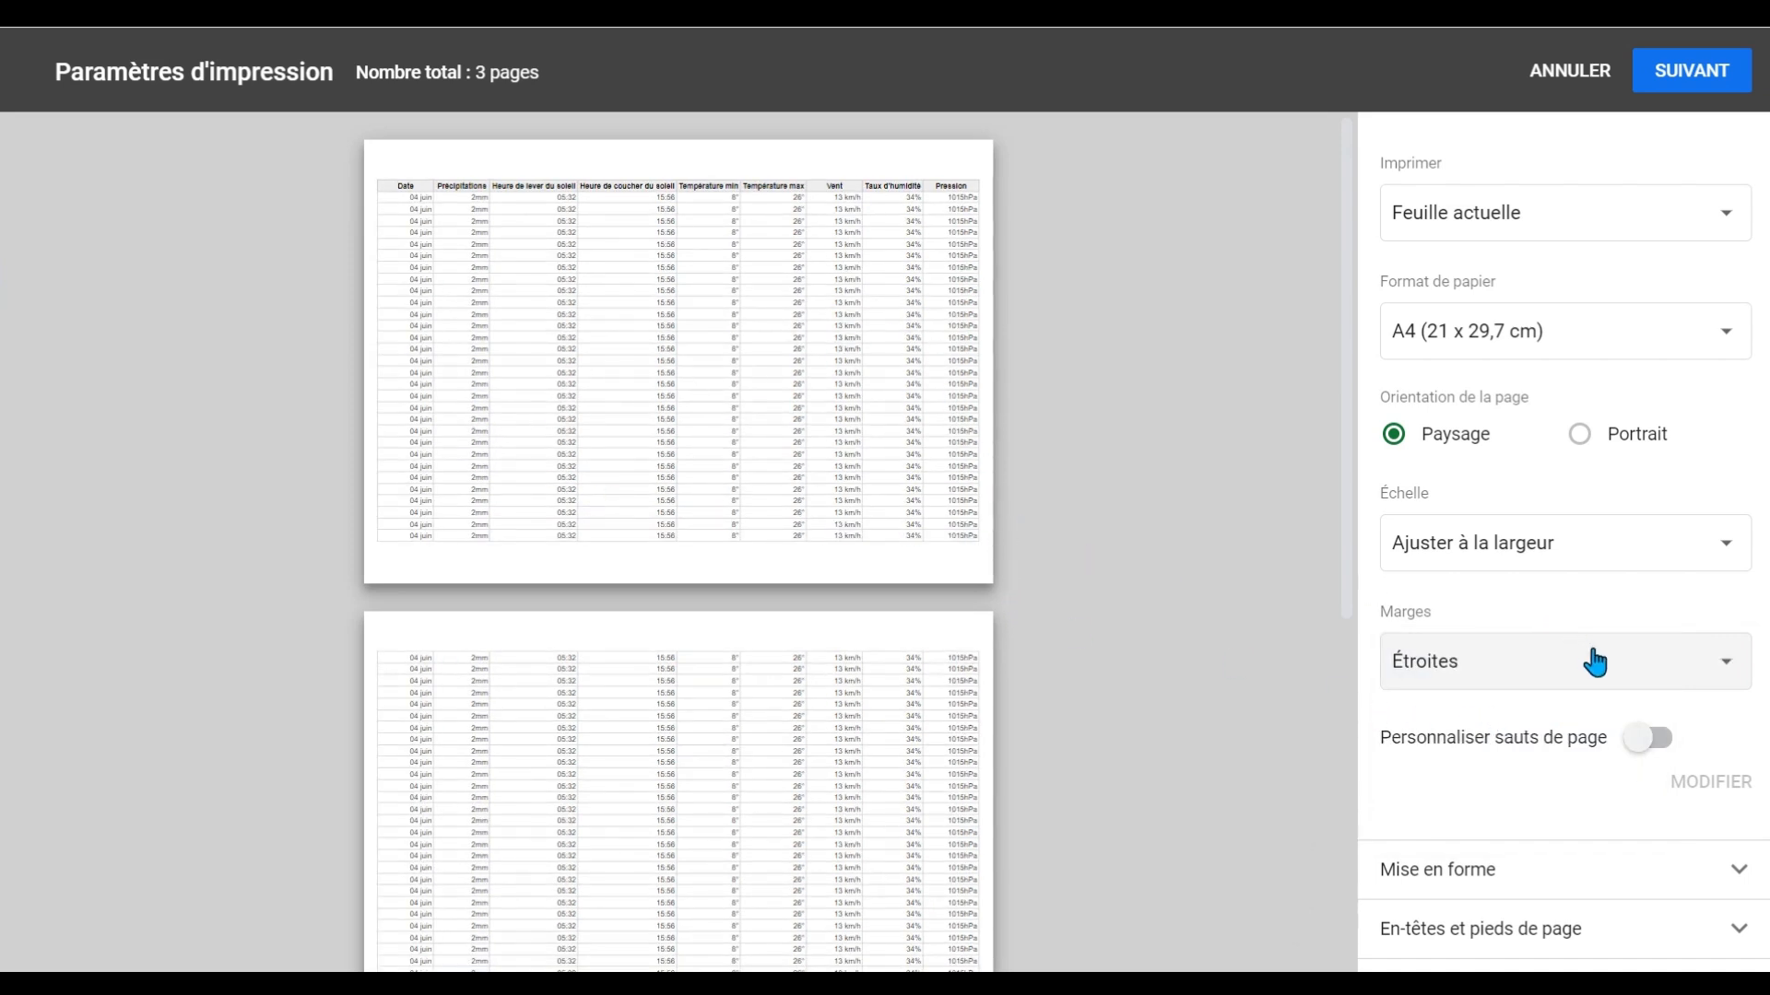
left_click(1694, 677)
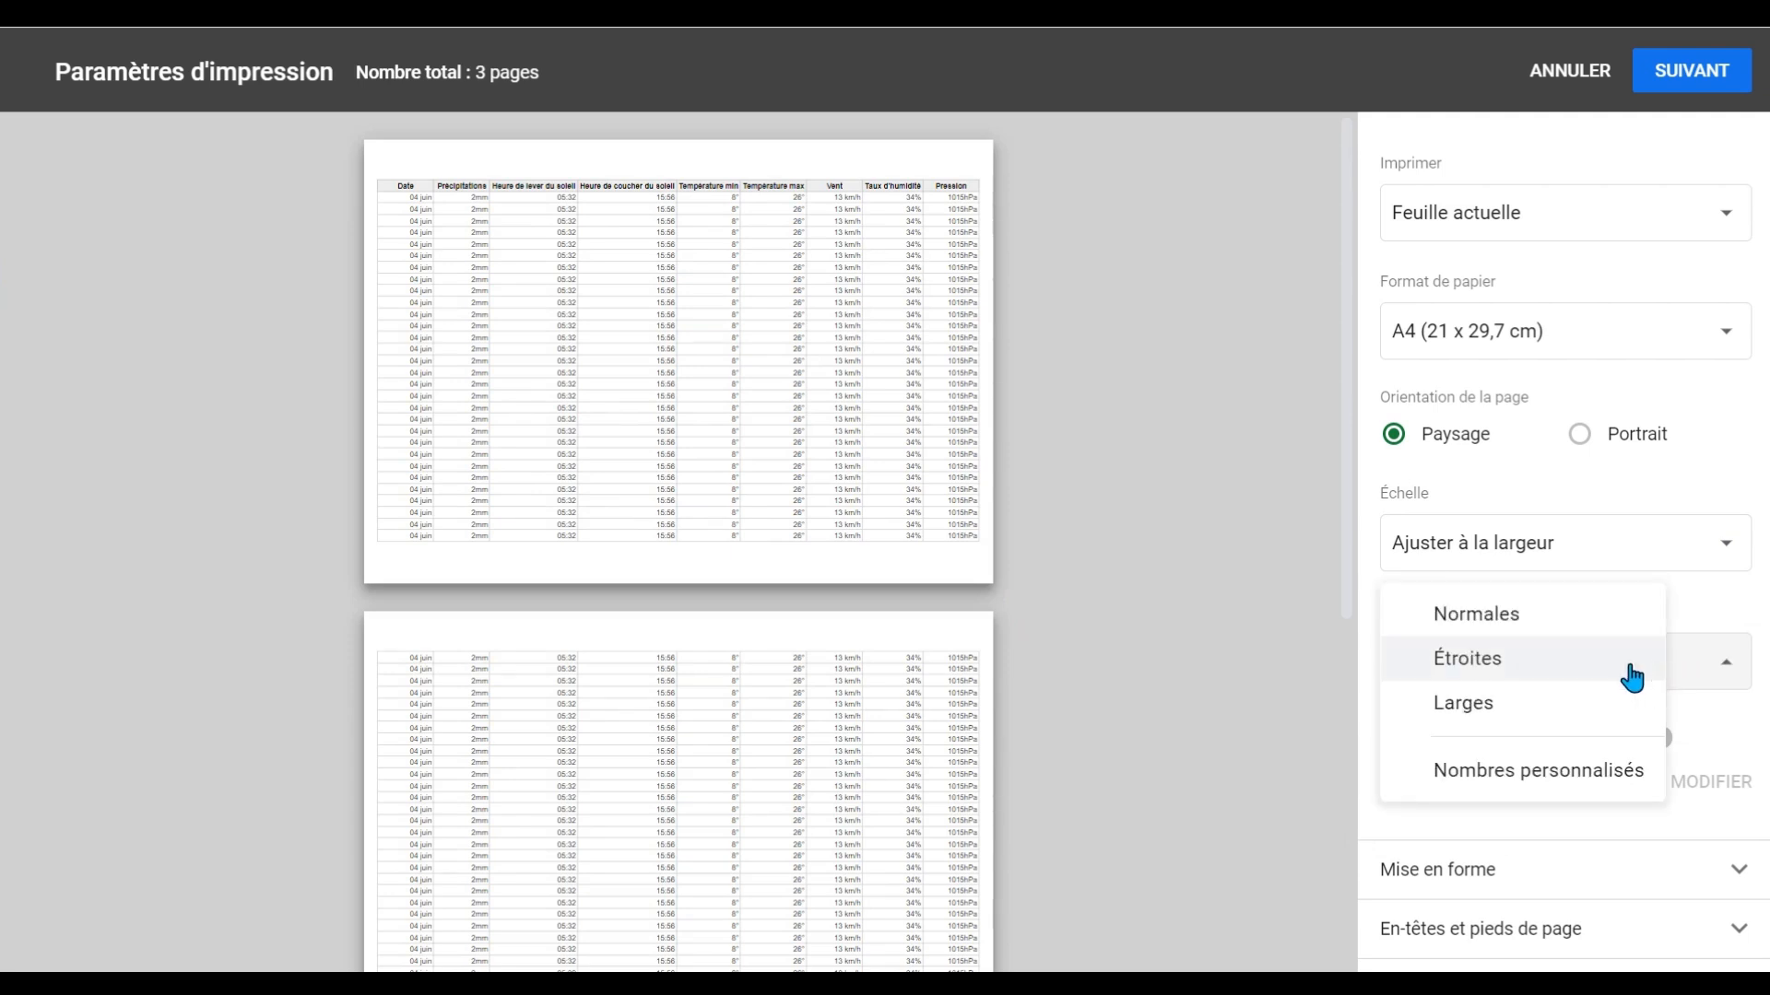
left_click(1503, 711)
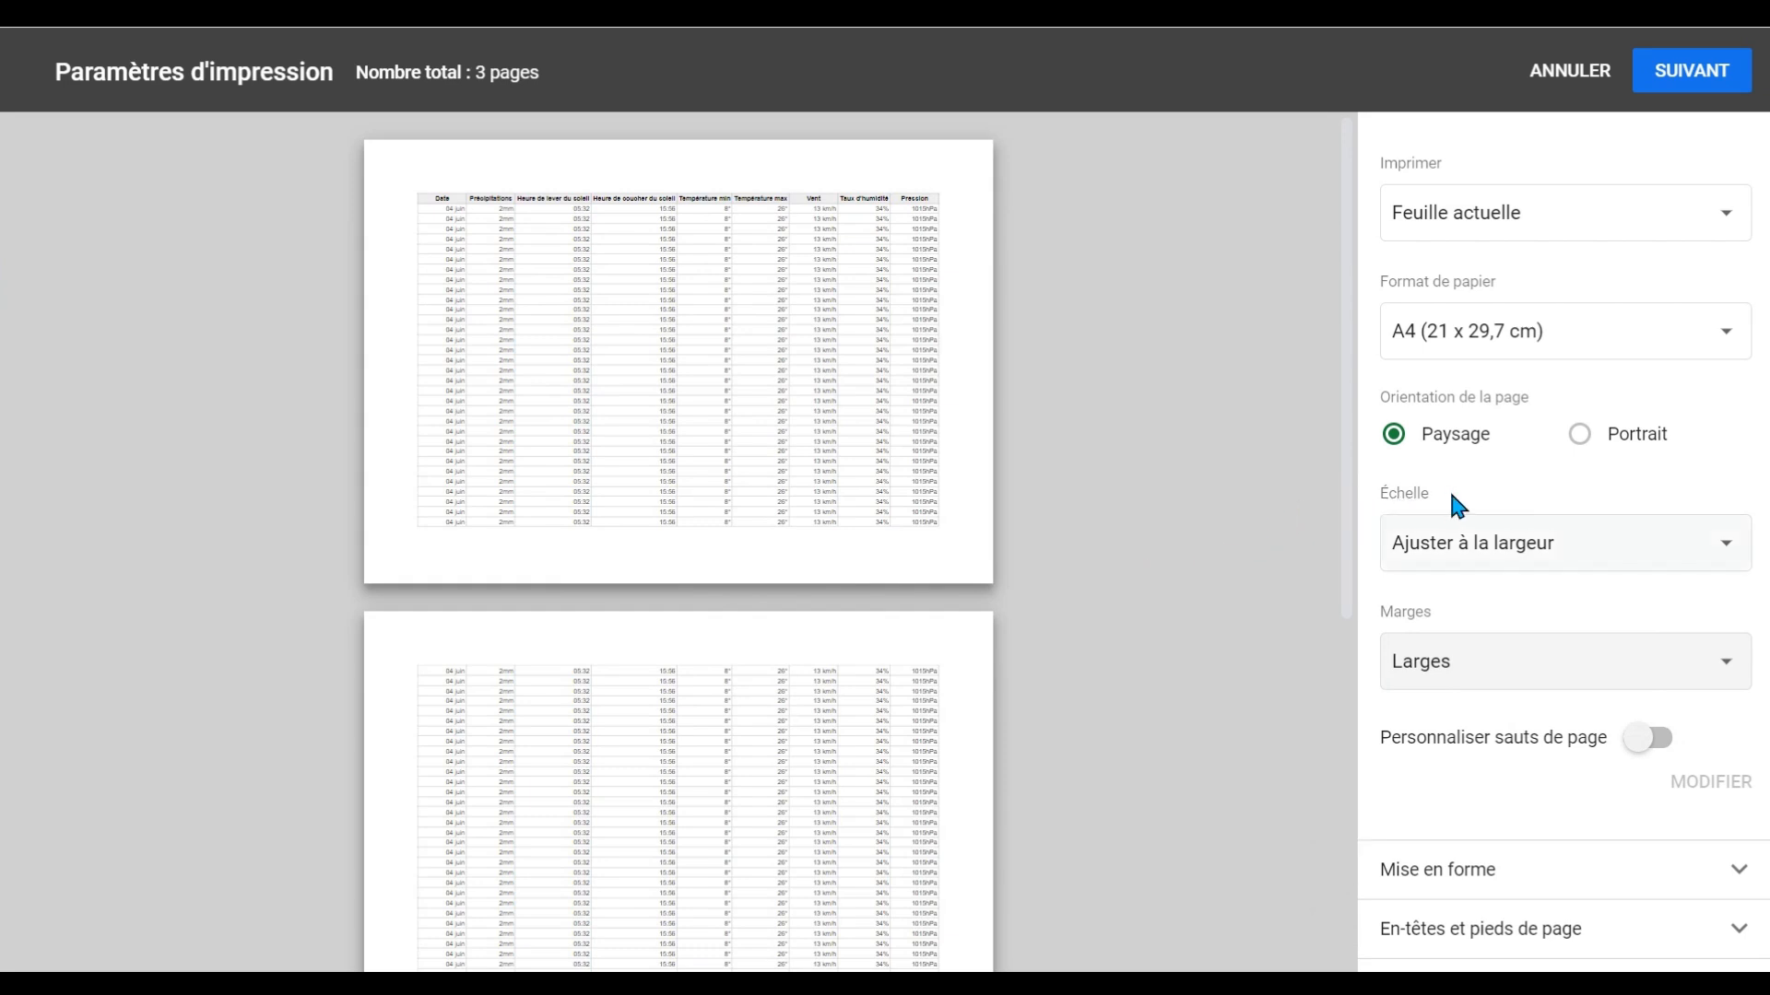
Step: Try the print scales Ajuster à la page, Ajuster à la hauteur and Normal (100 %), and return to Ajuster à la largeur
left_click(1731, 549)
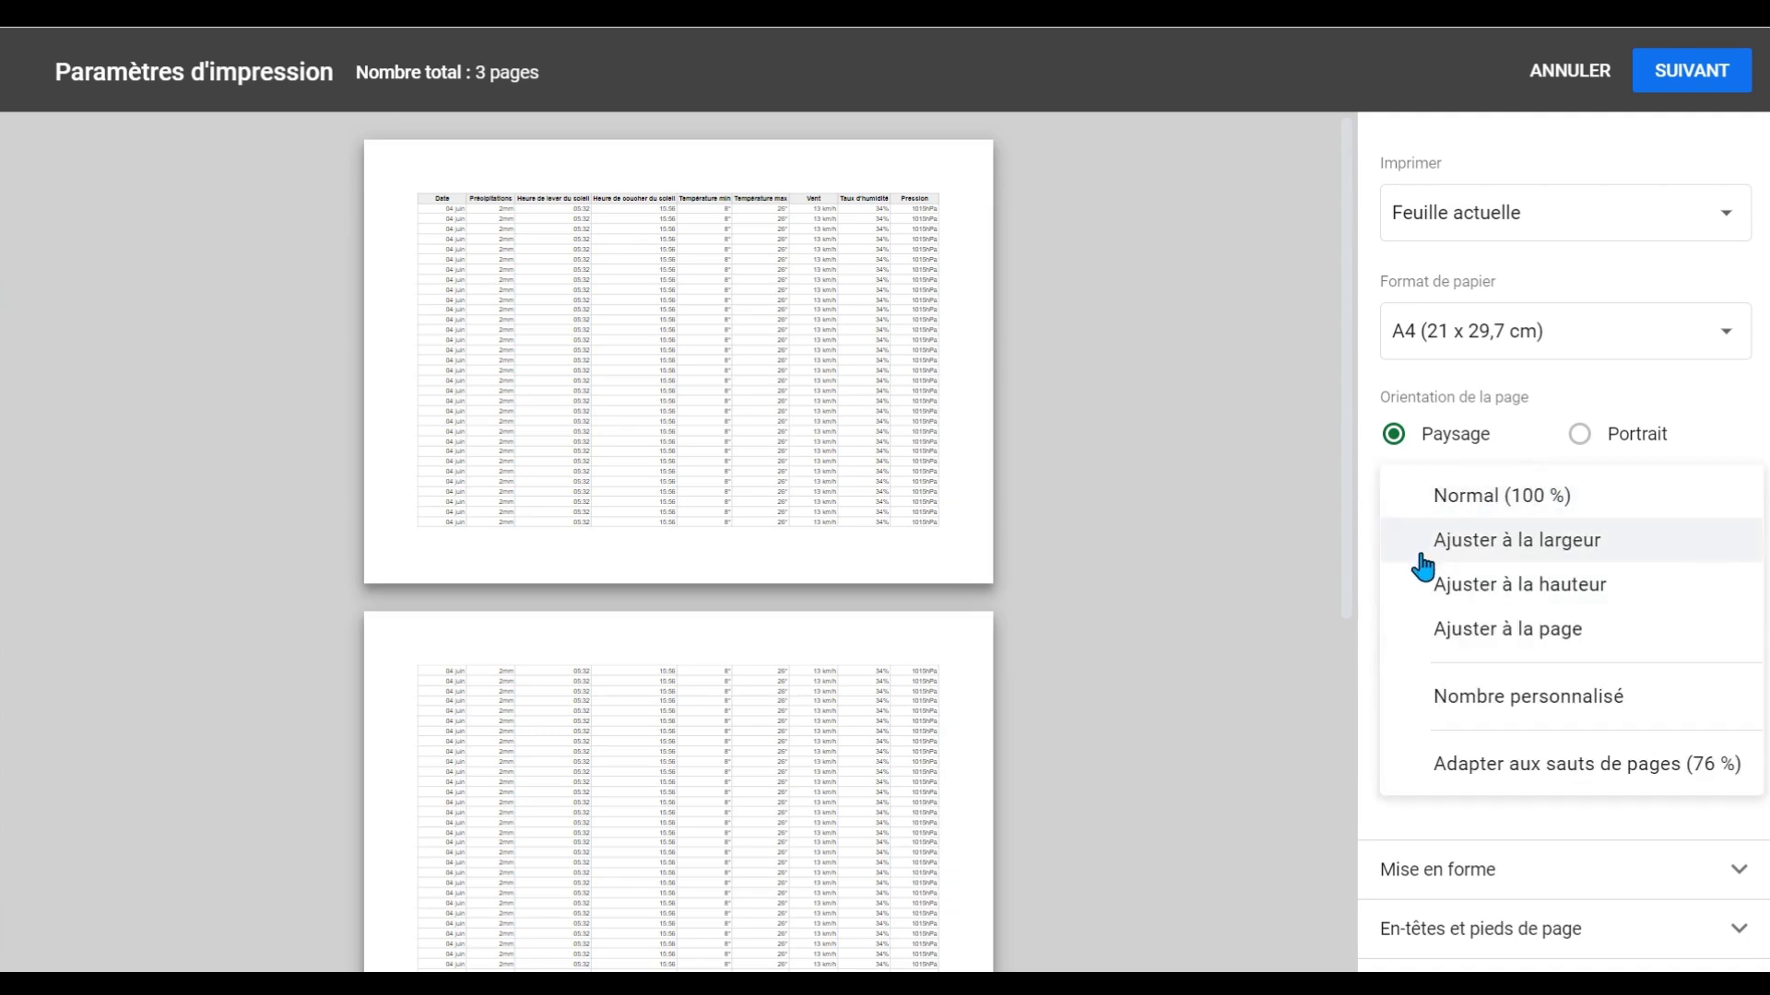
left_click(1542, 636)
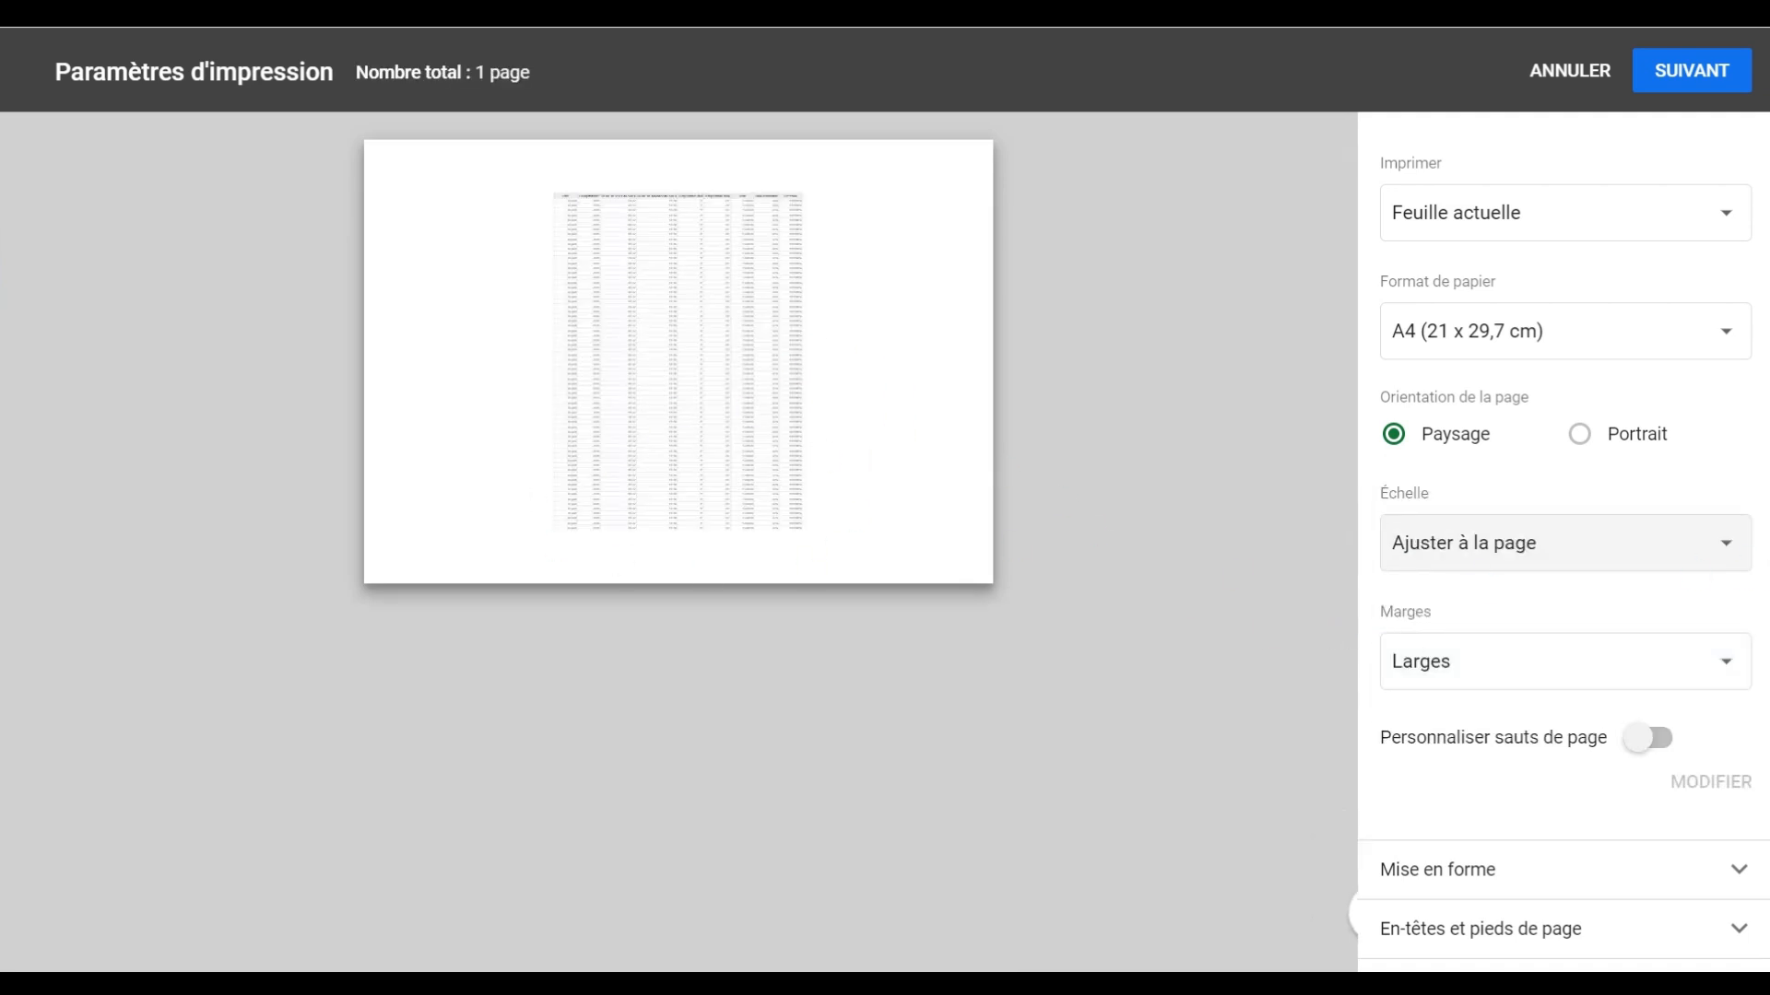
left_click(1674, 549)
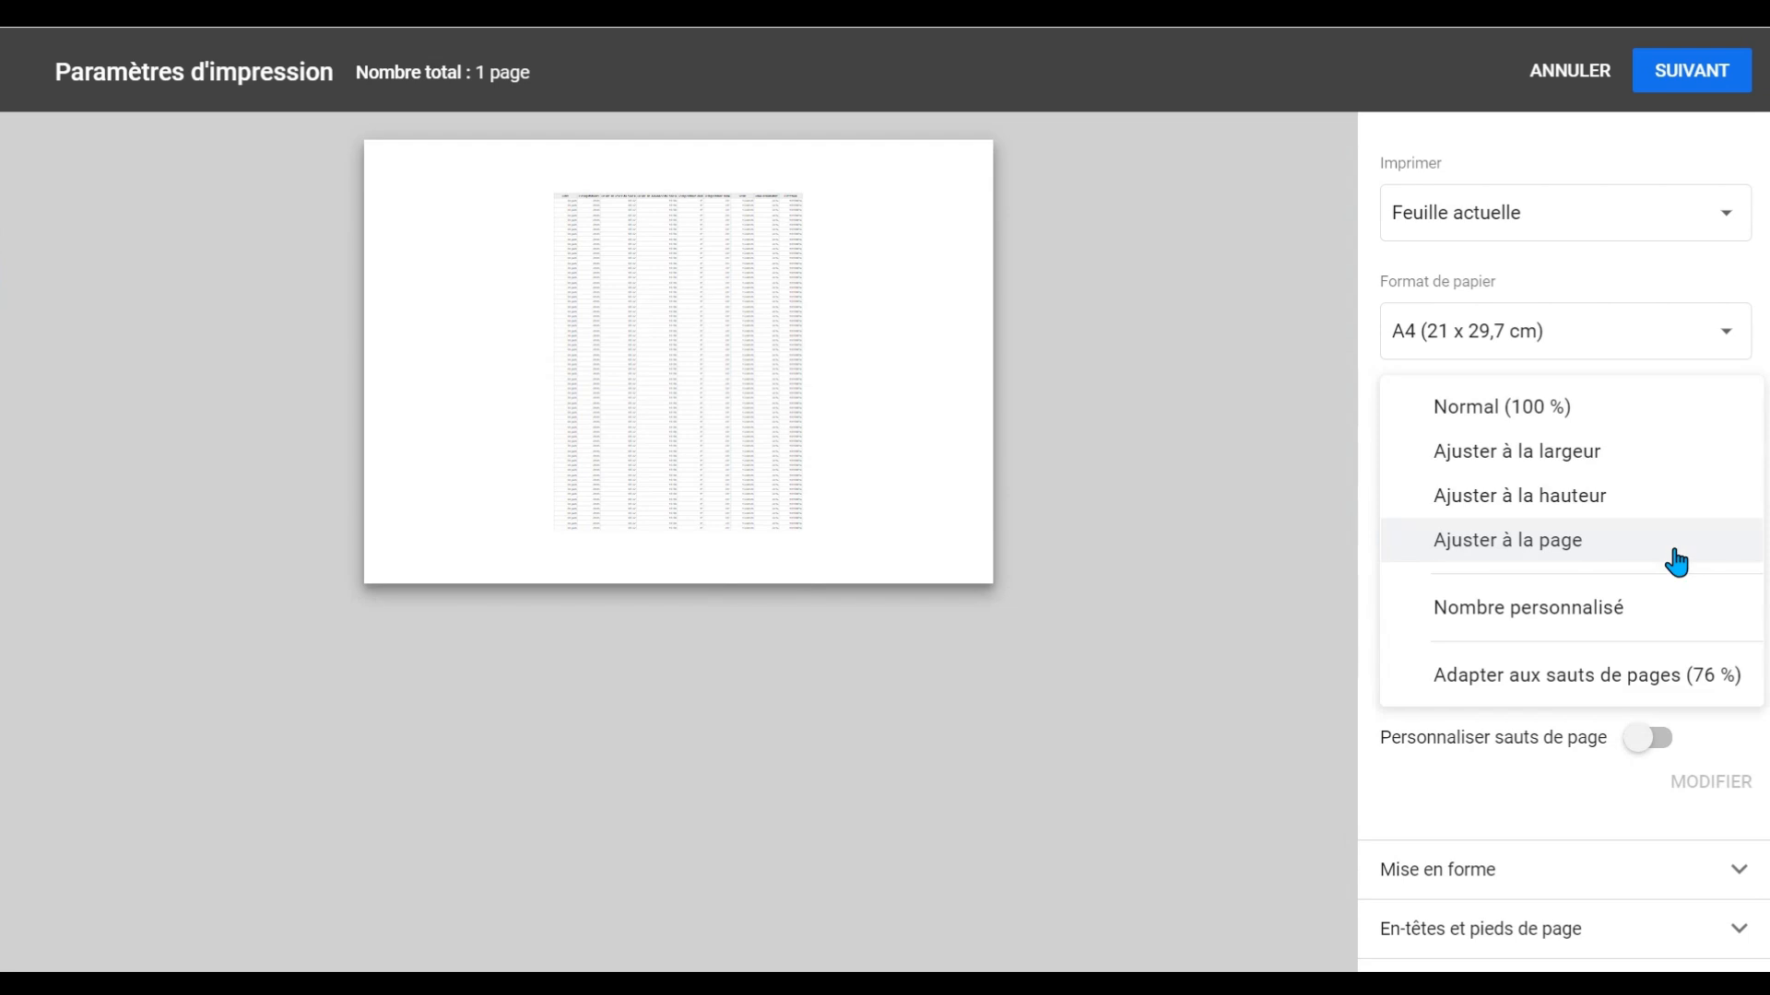
left_click(1624, 510)
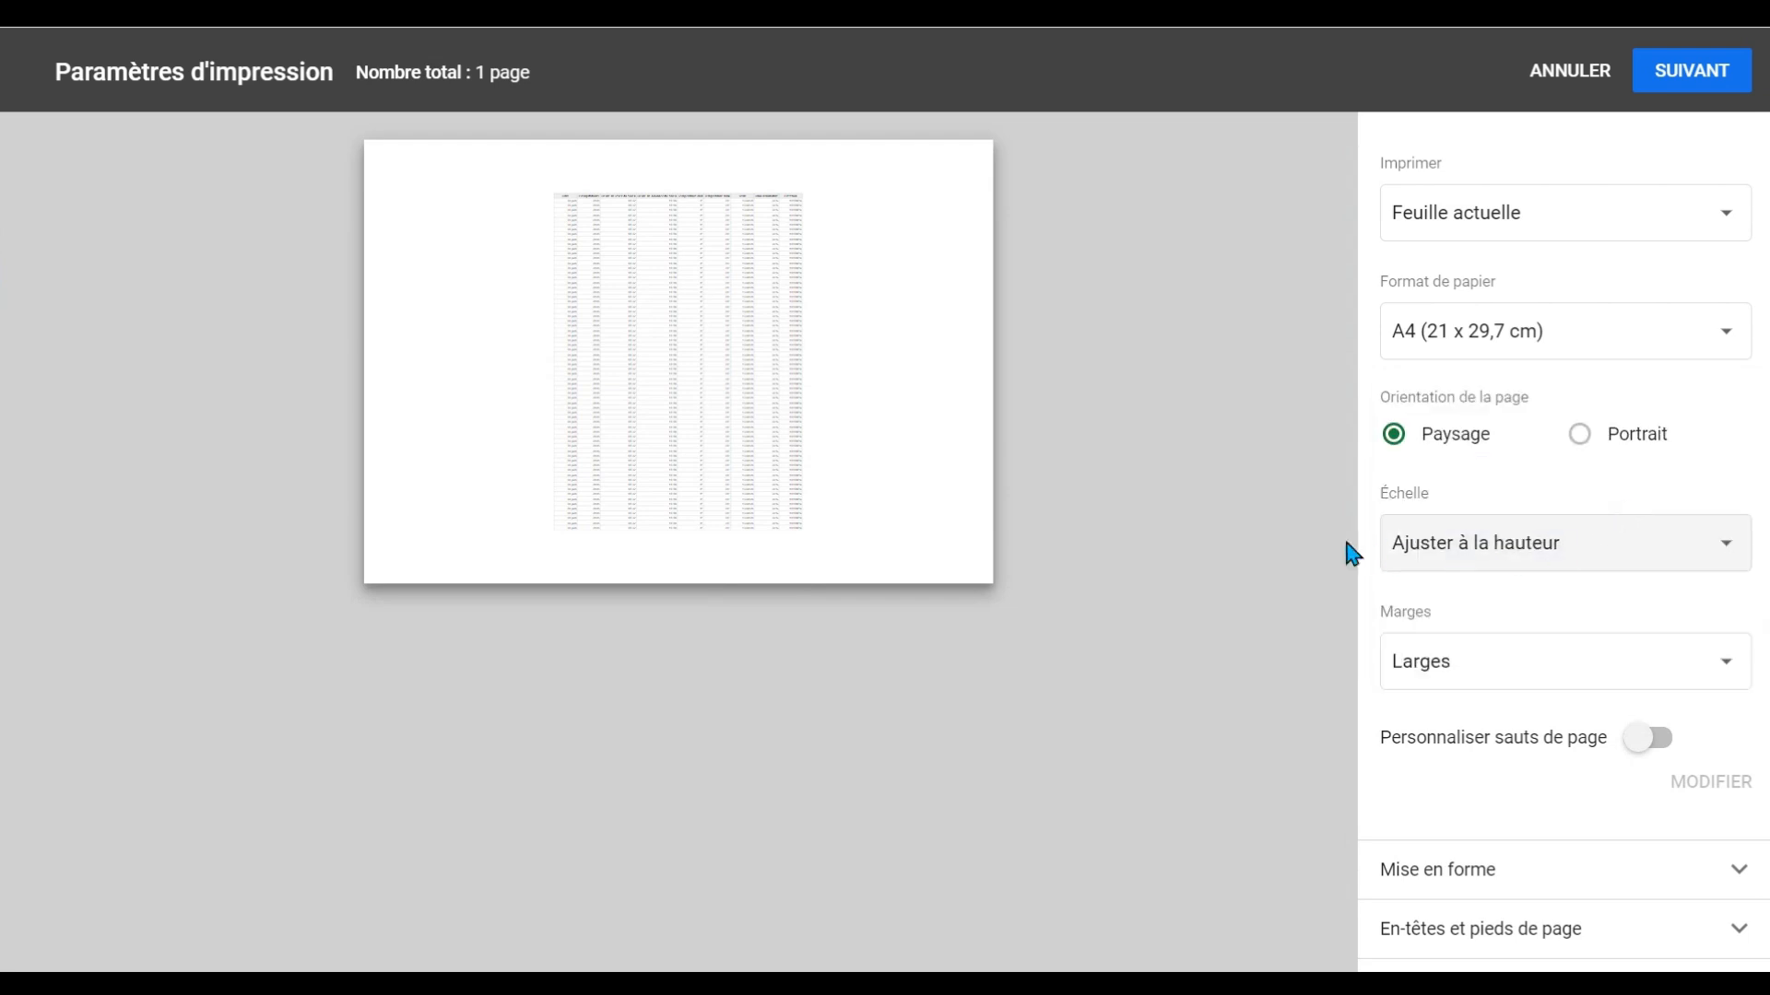
left_click(1697, 560)
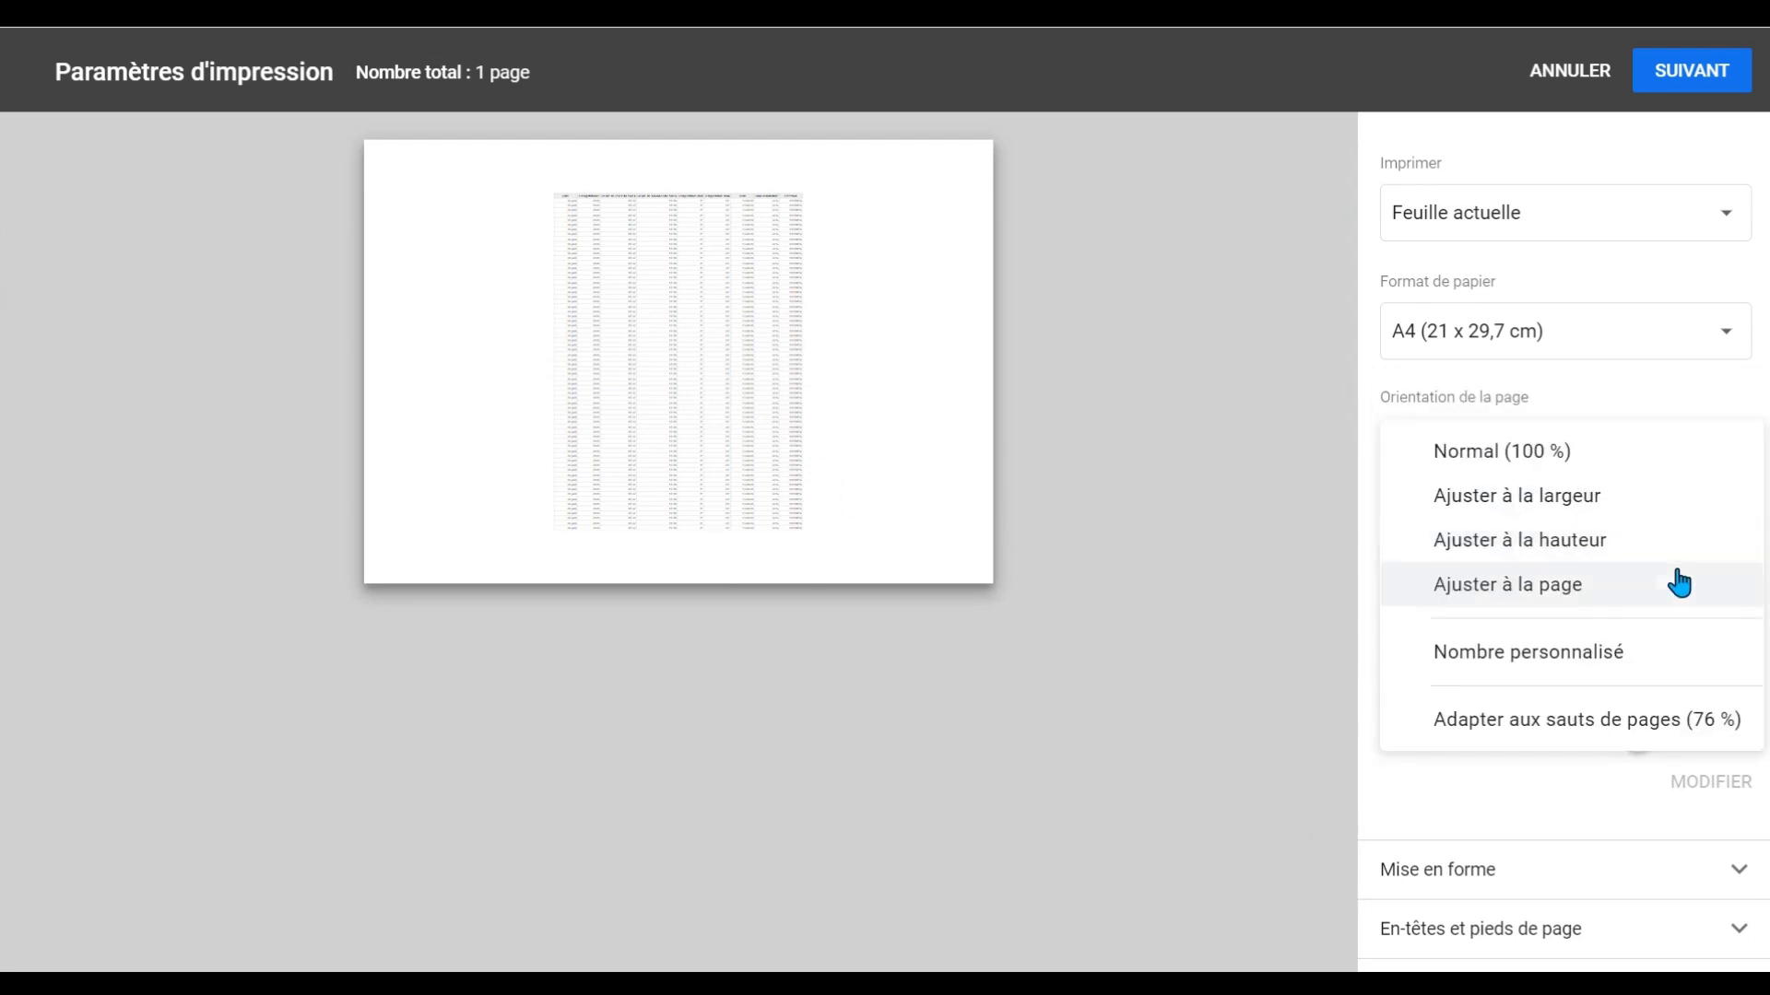
left_click(1536, 510)
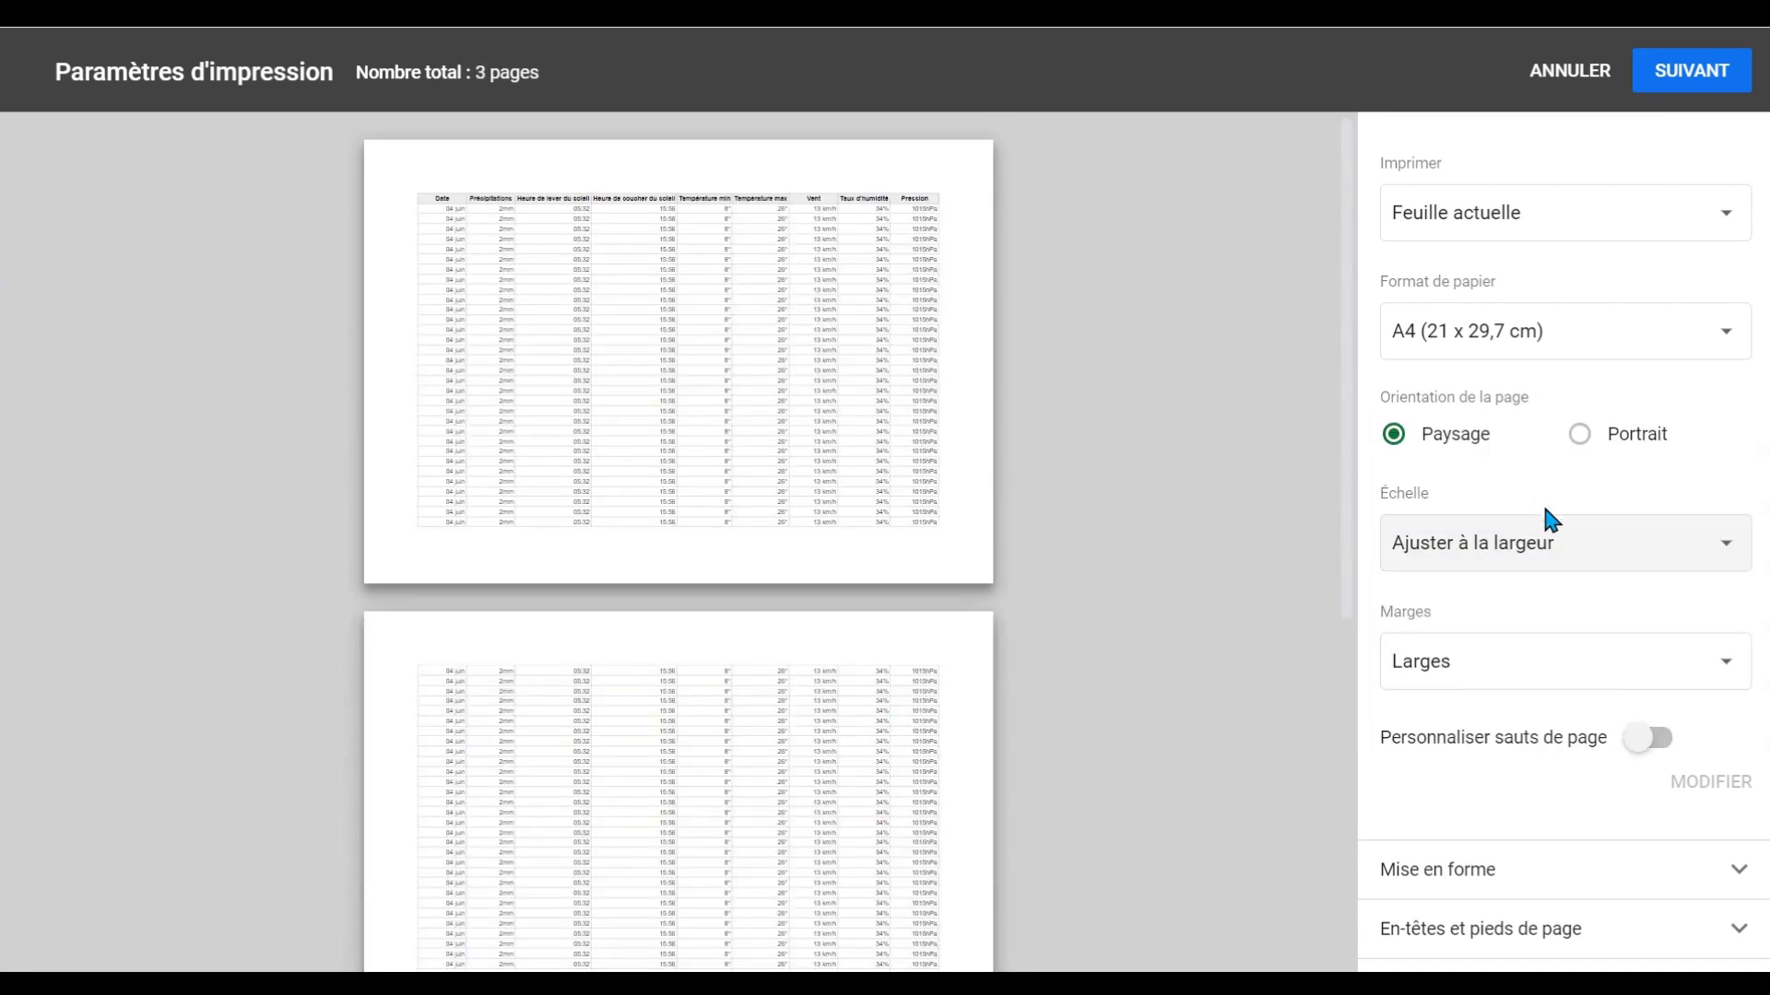
left_click(1686, 559)
left_click(1440, 494)
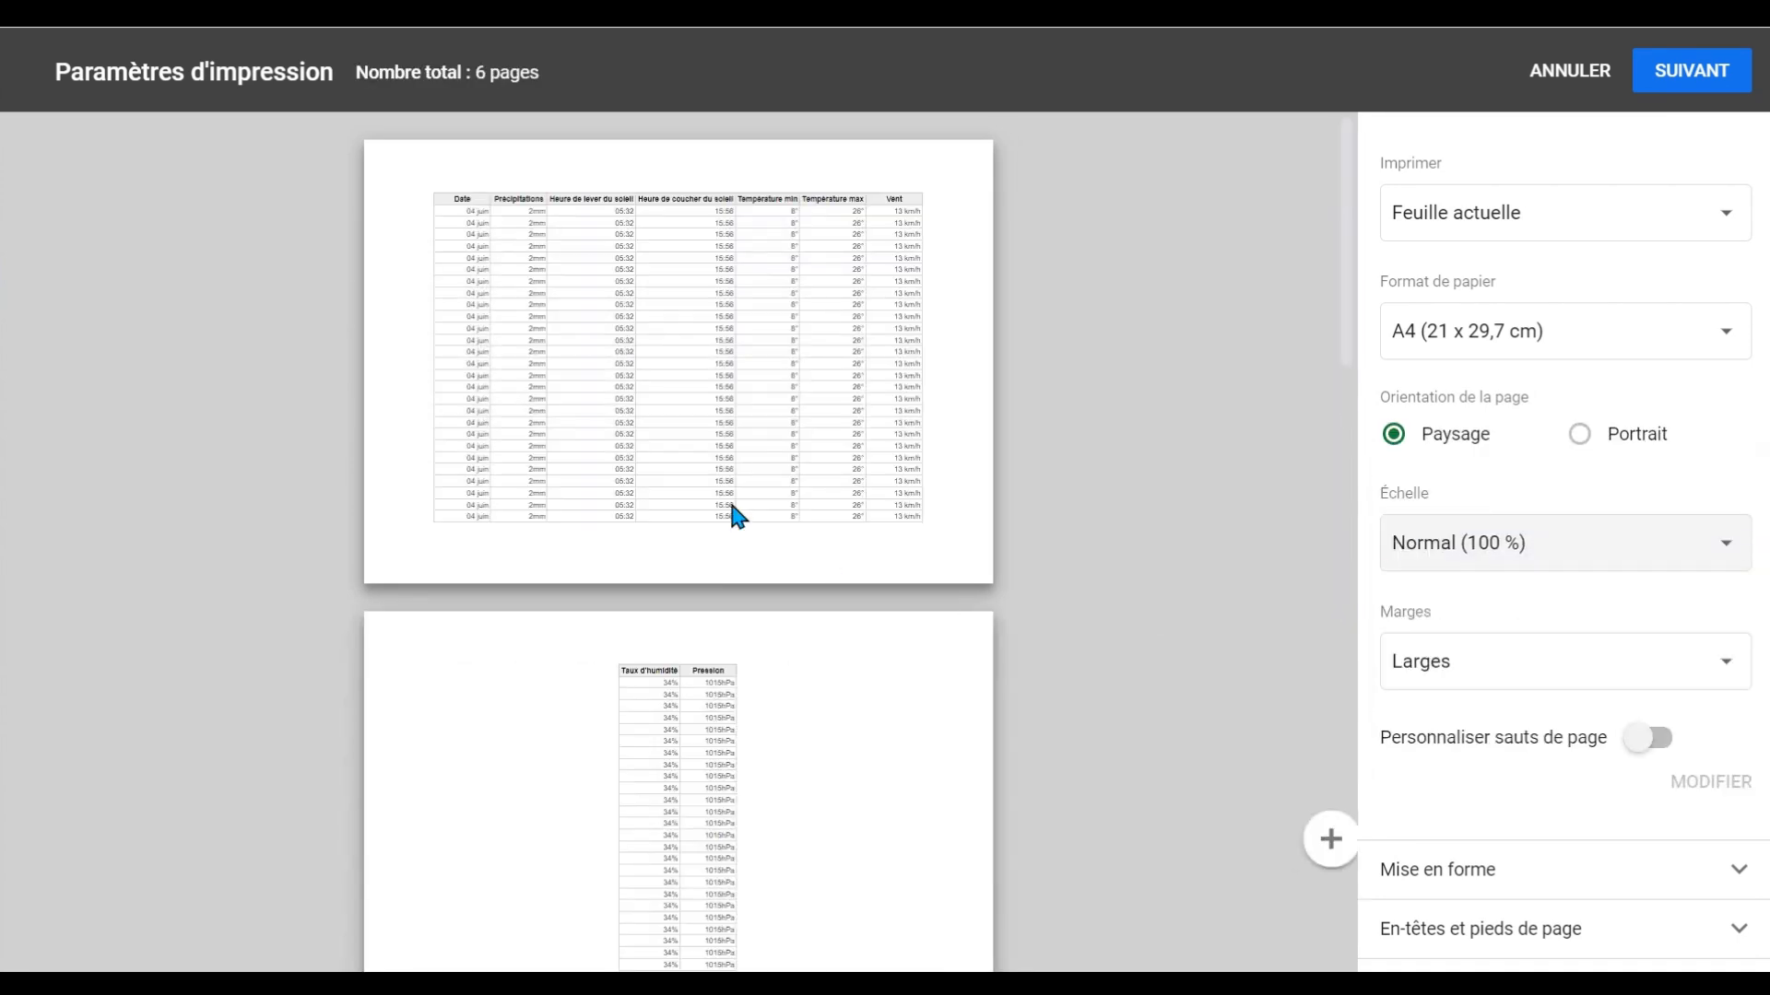
left_click(1556, 555)
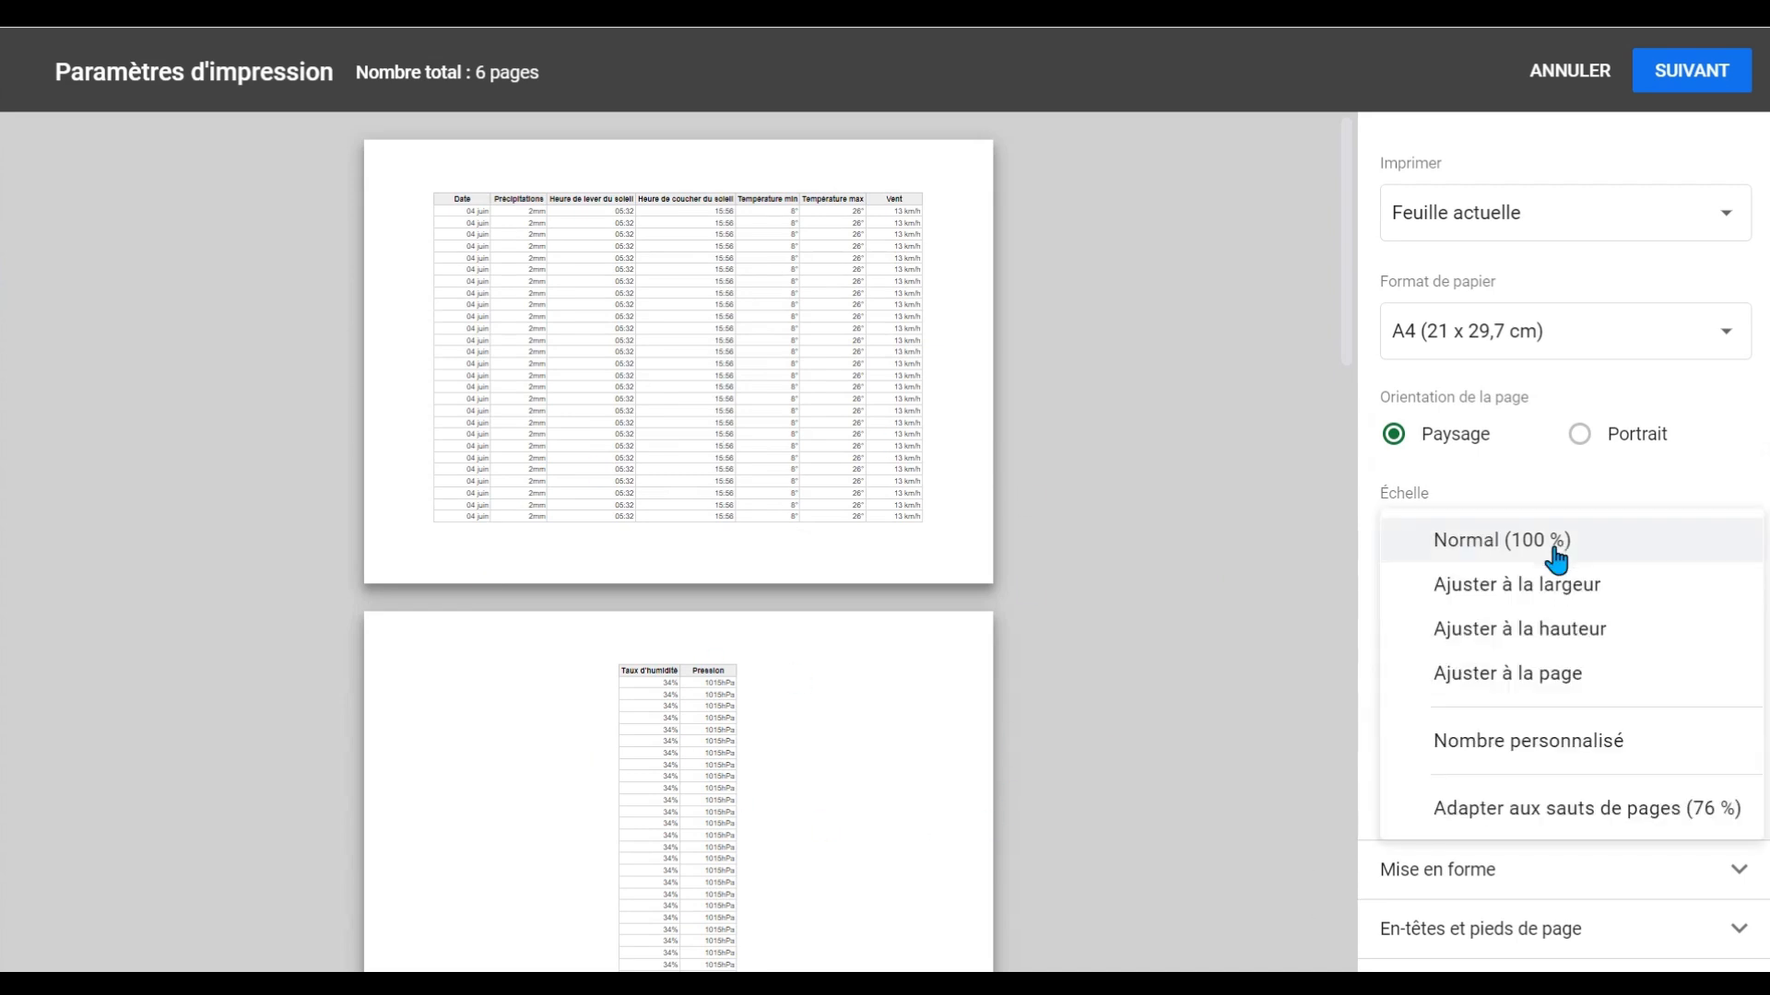
left_click(1541, 583)
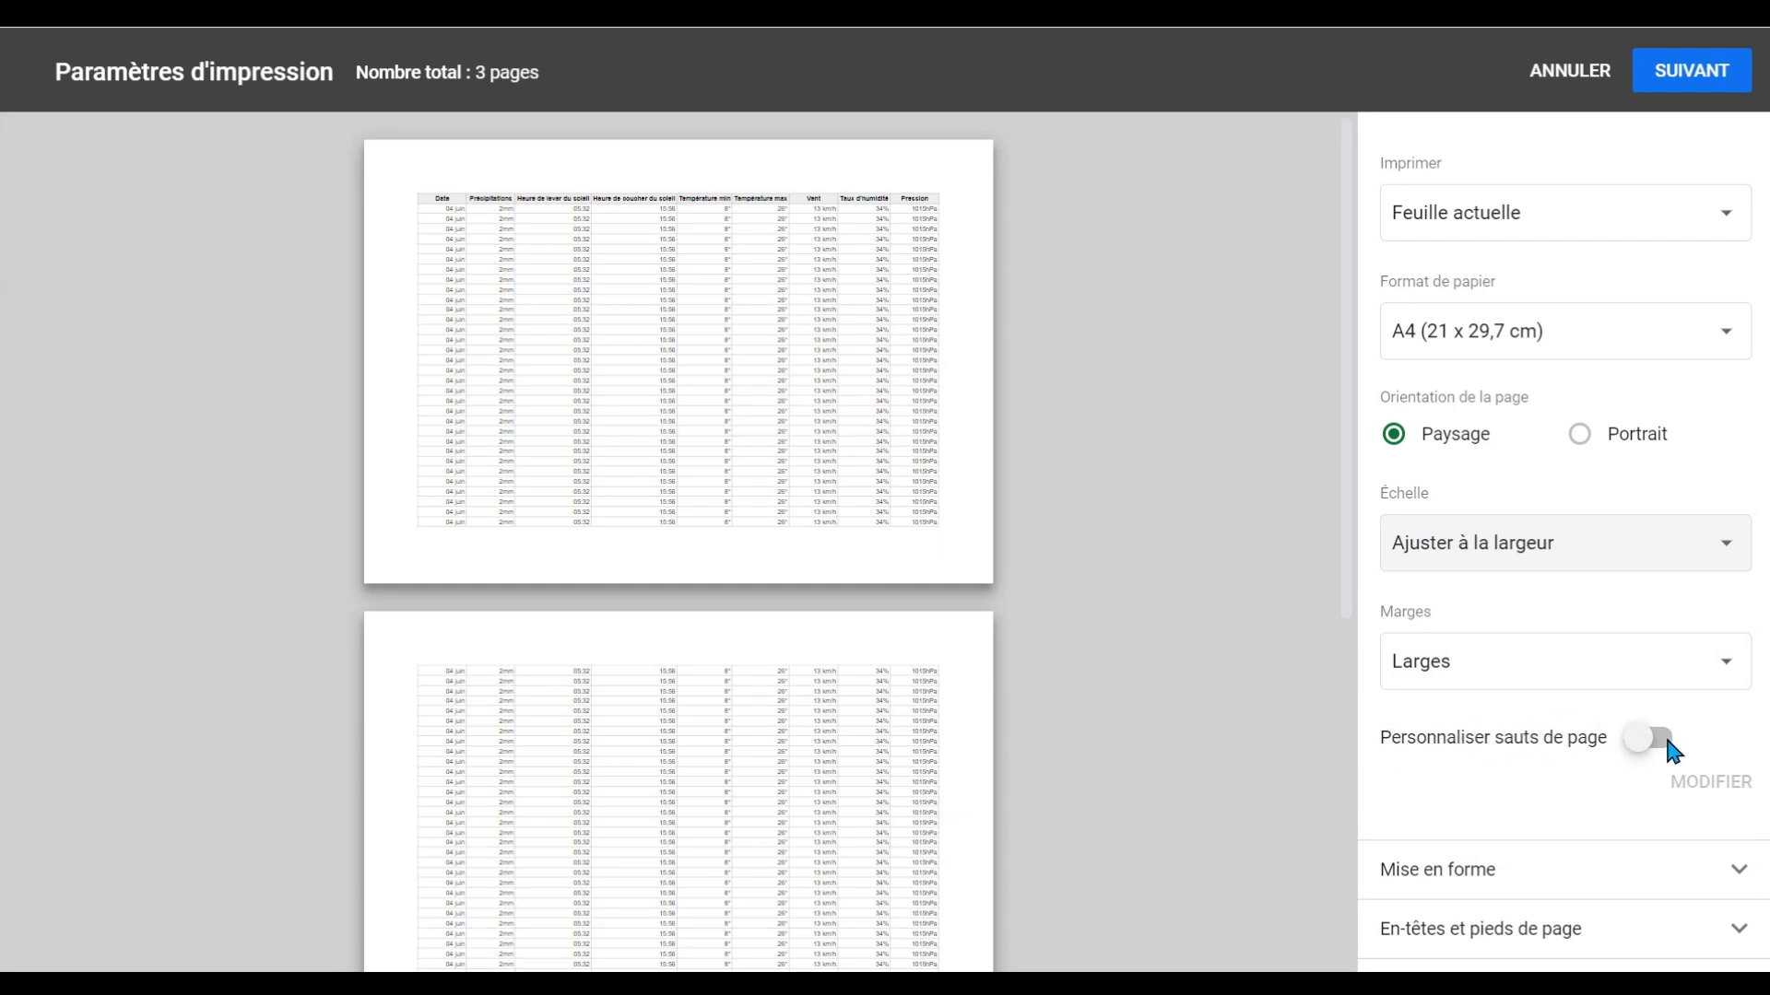
Step: Try custom page breaks after column D and after row 22, discard them and turn custom page breaks off again
left_click(1632, 738)
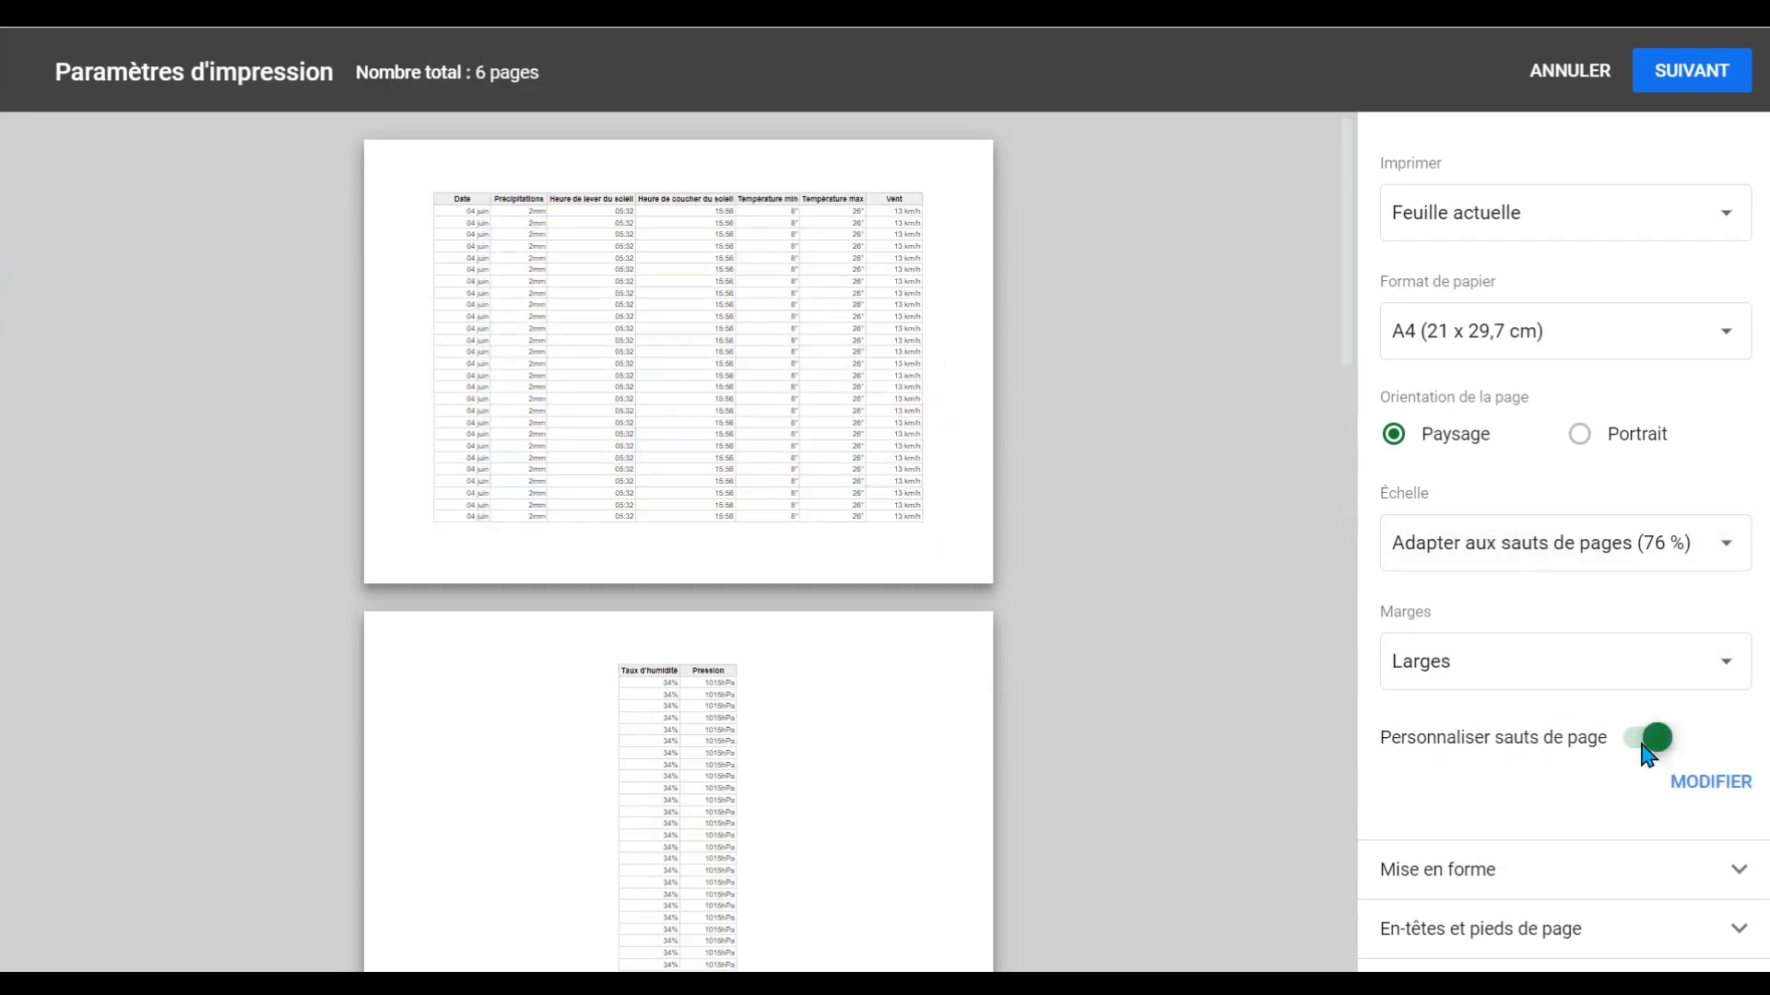
left_click(1710, 788)
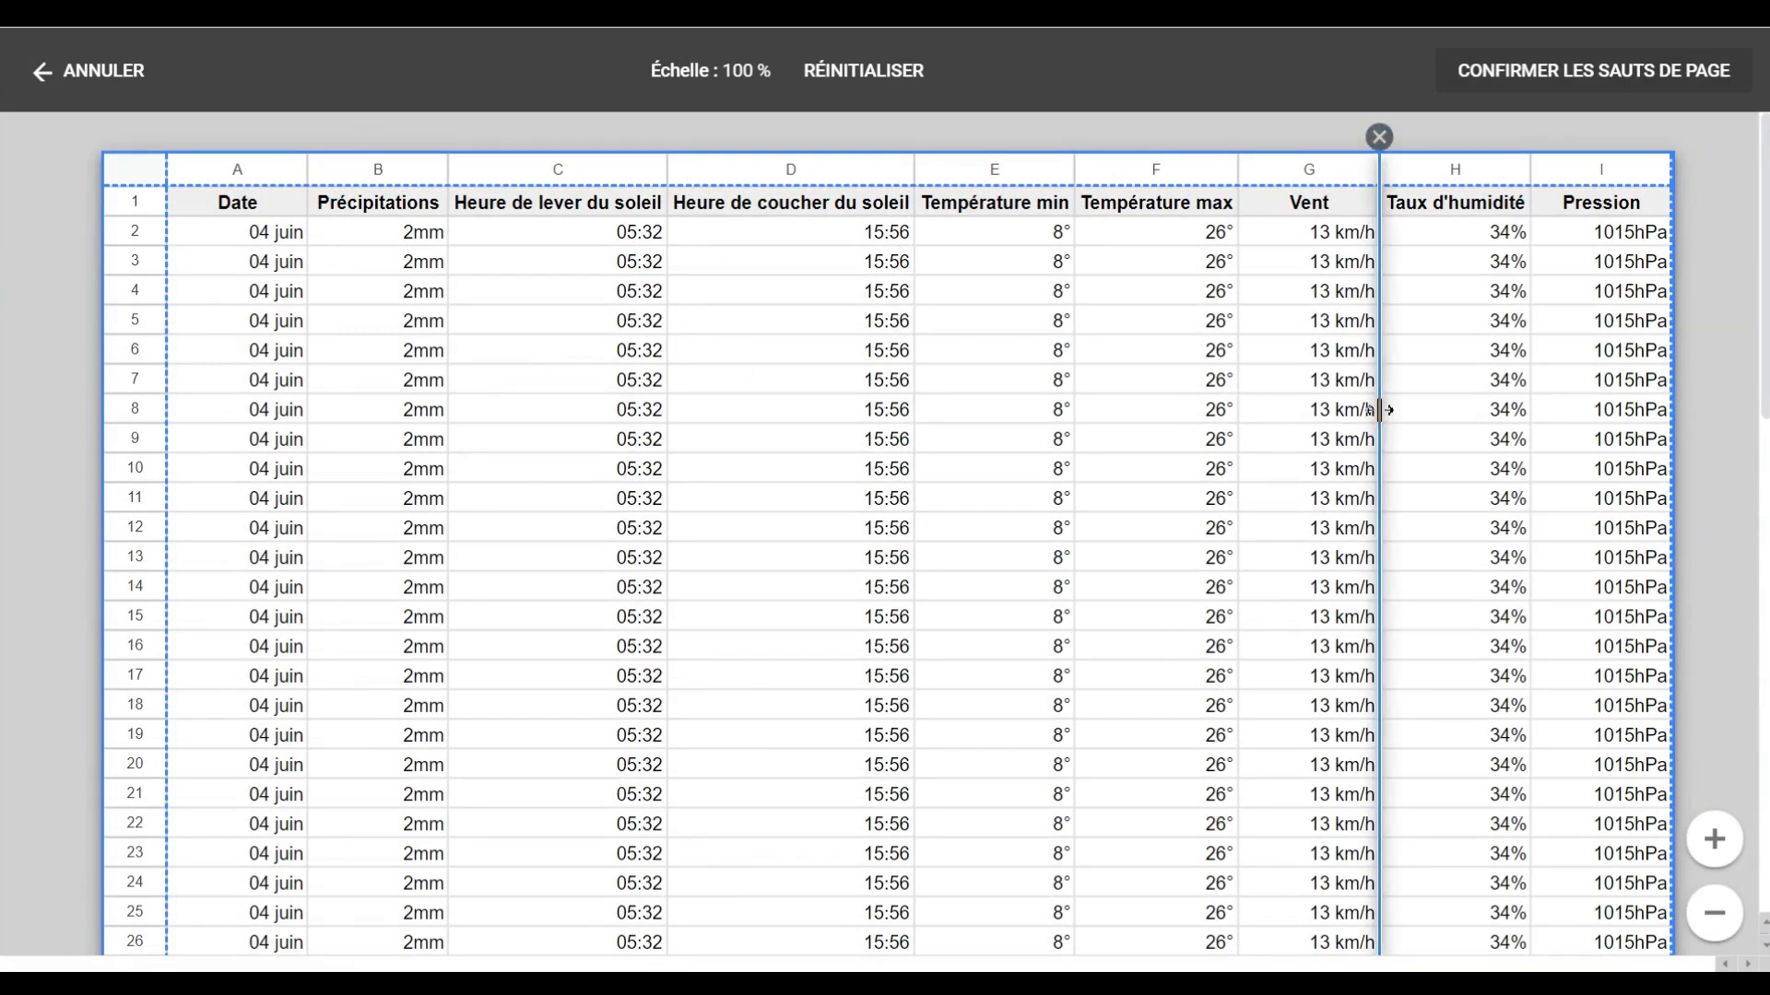
left_click_drag(1383, 247, 915, 276)
scroll(977, 348, "down", 7)
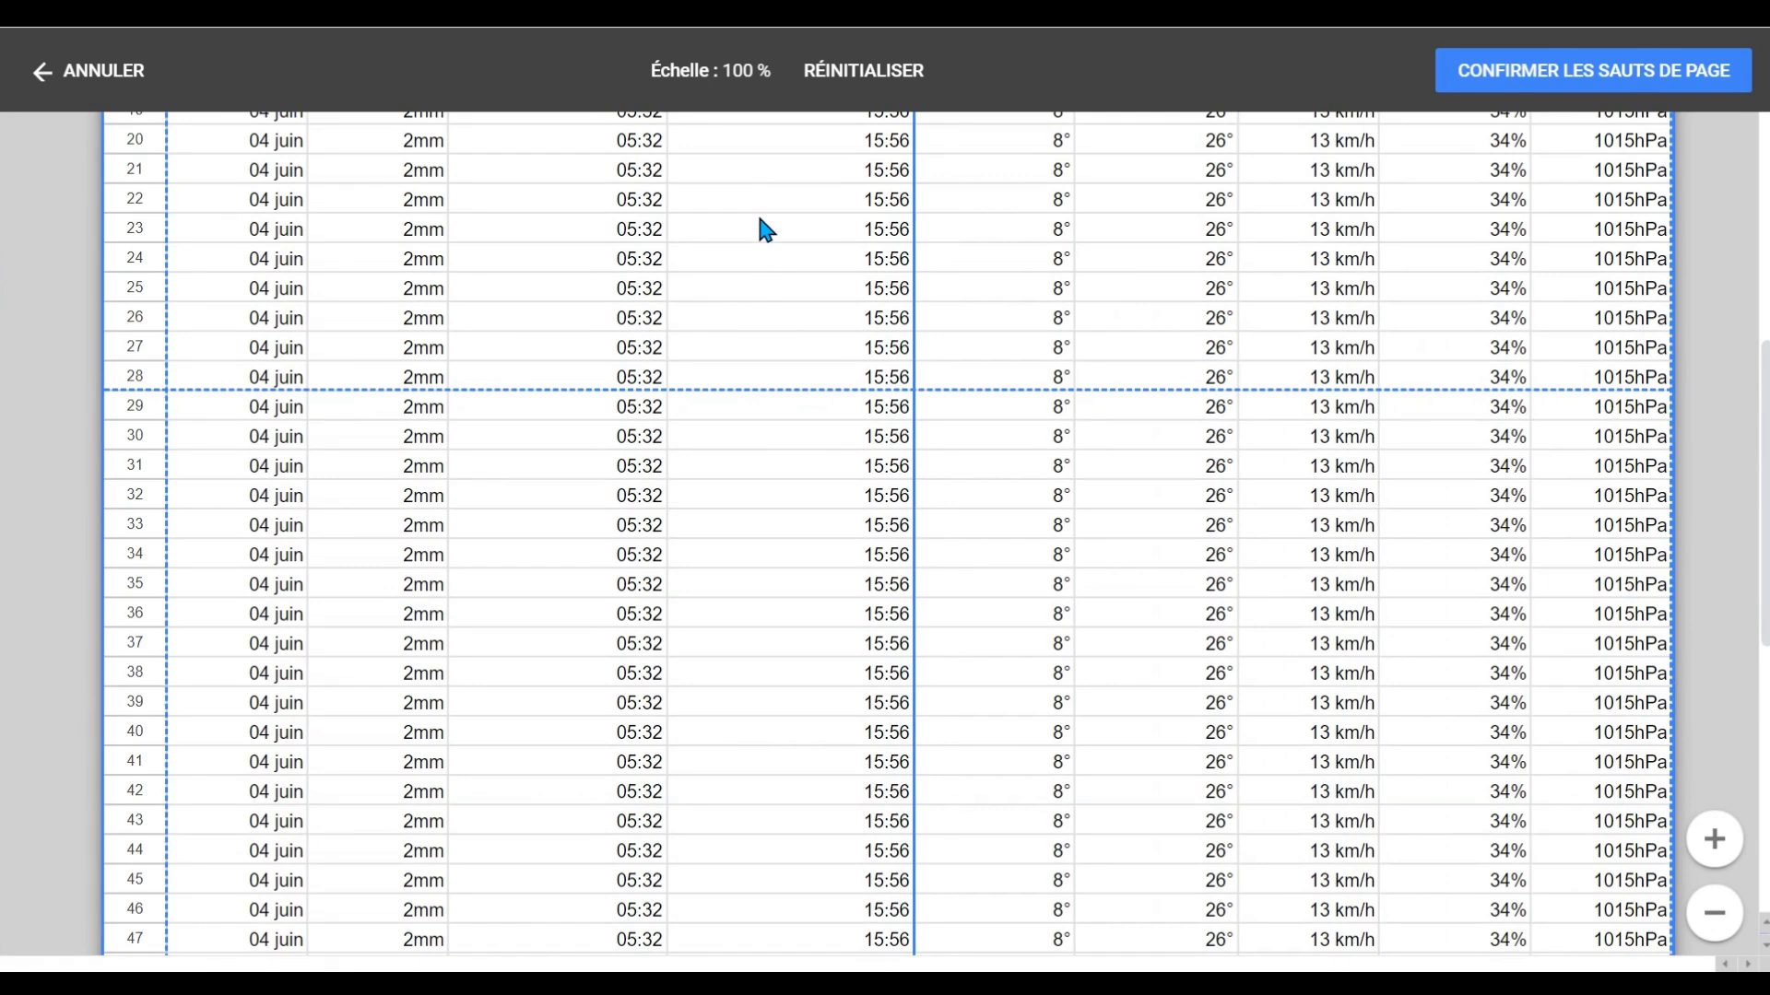
left_click_drag(782, 392, 777, 212)
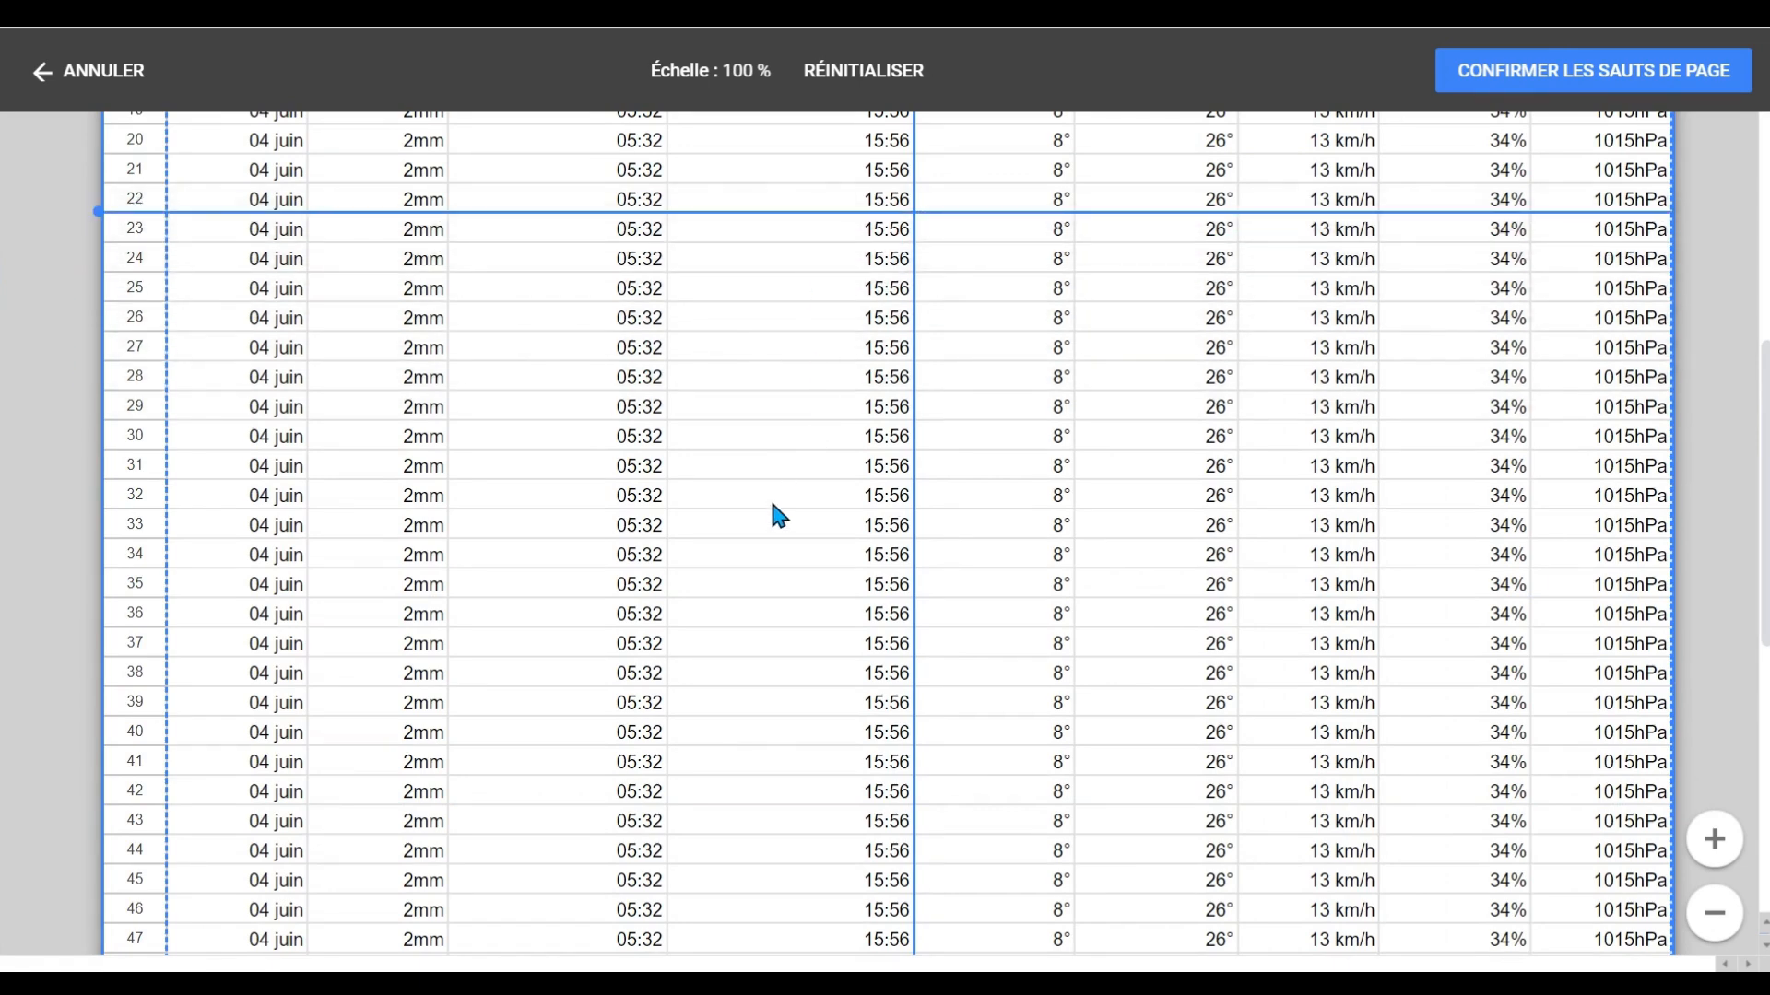
scroll(778, 515, "up", 7)
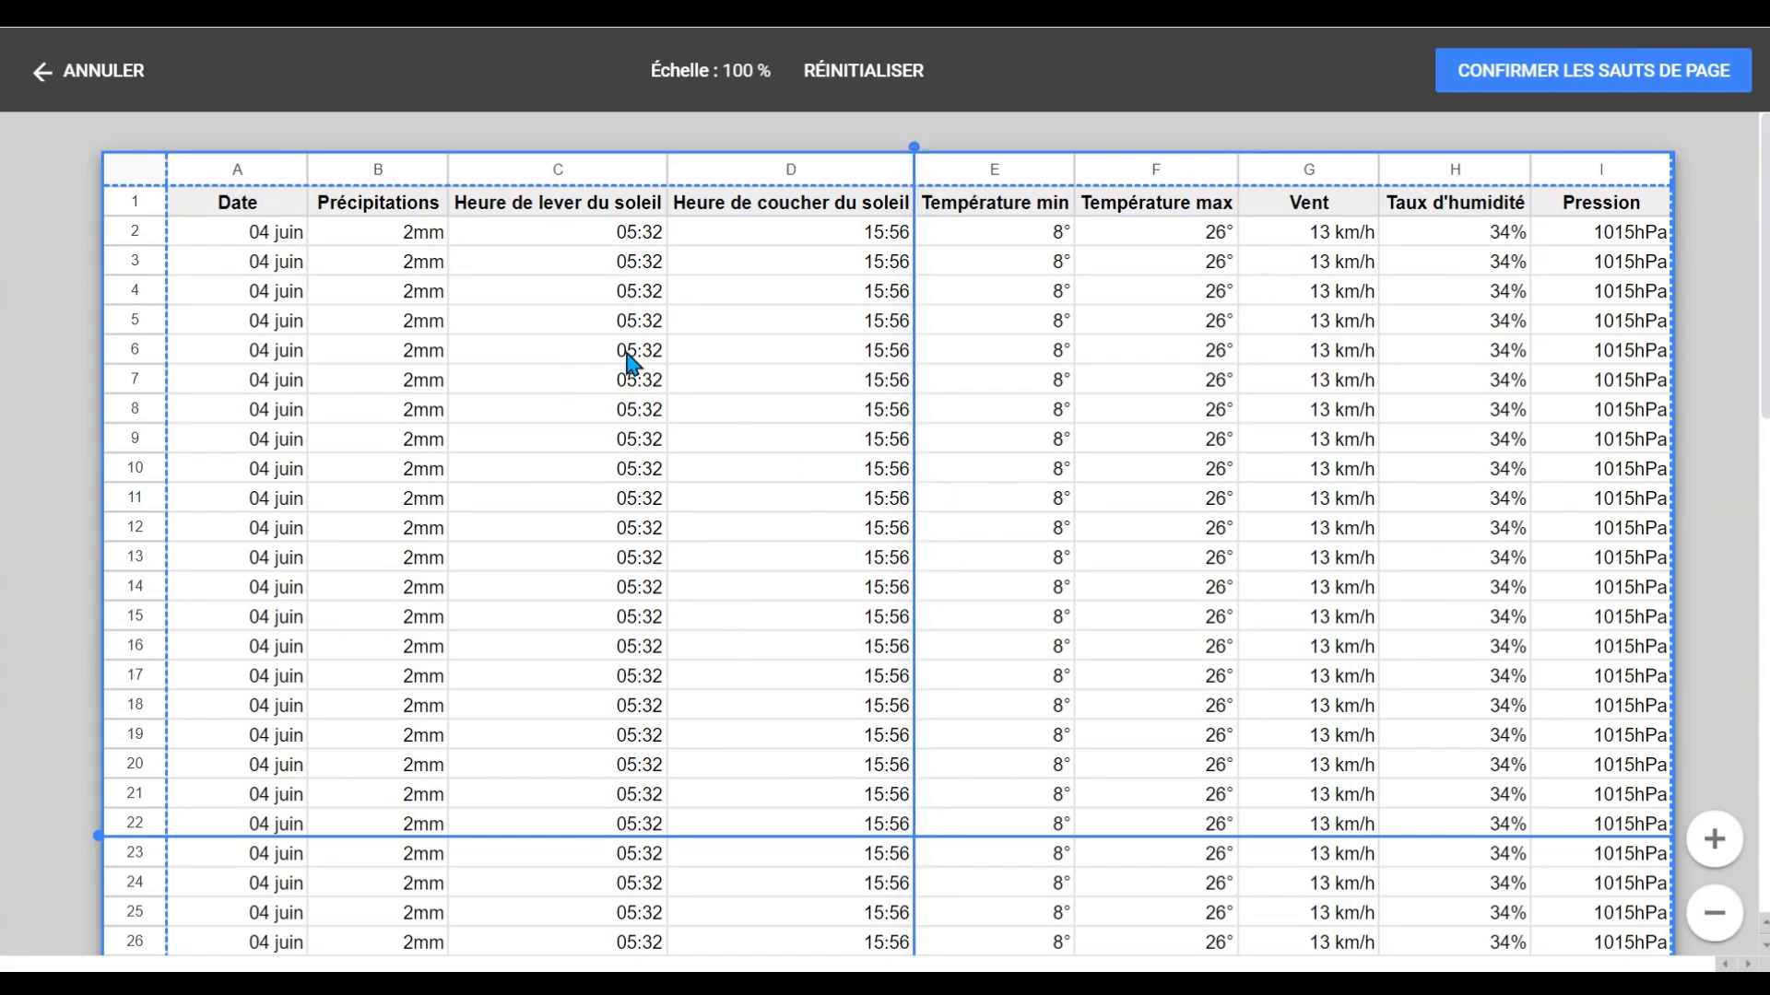
left_click(123, 70)
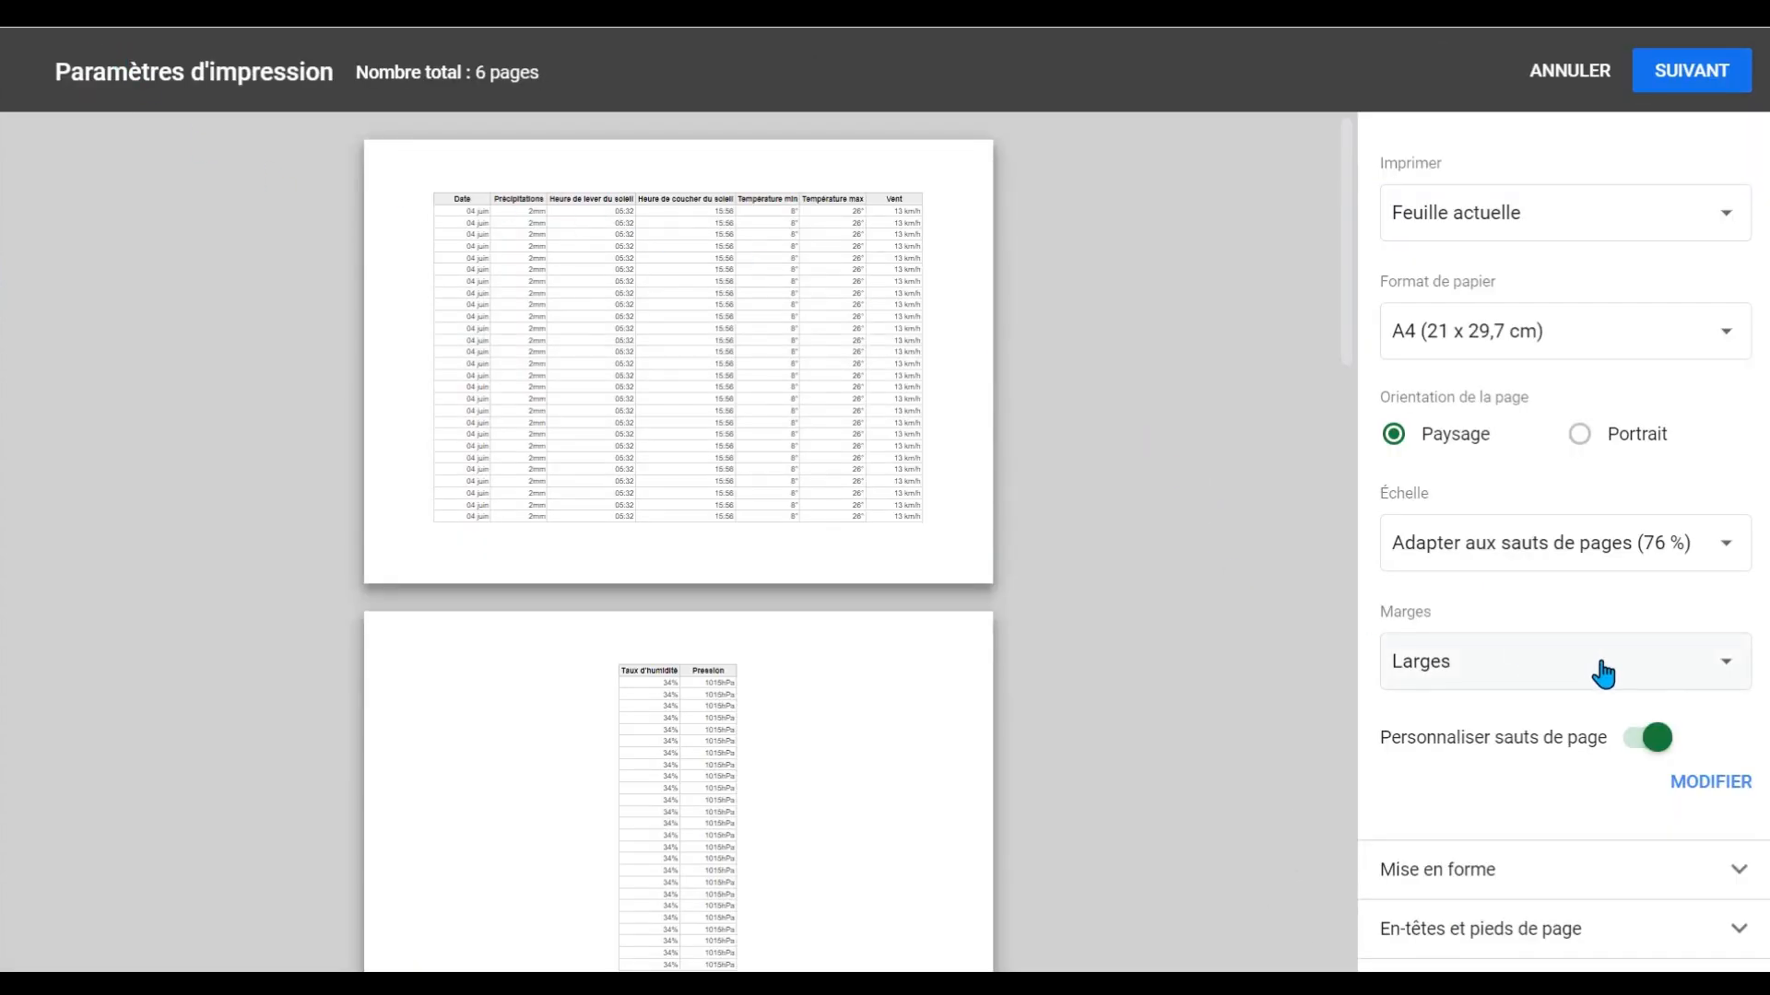
left_click(1655, 738)
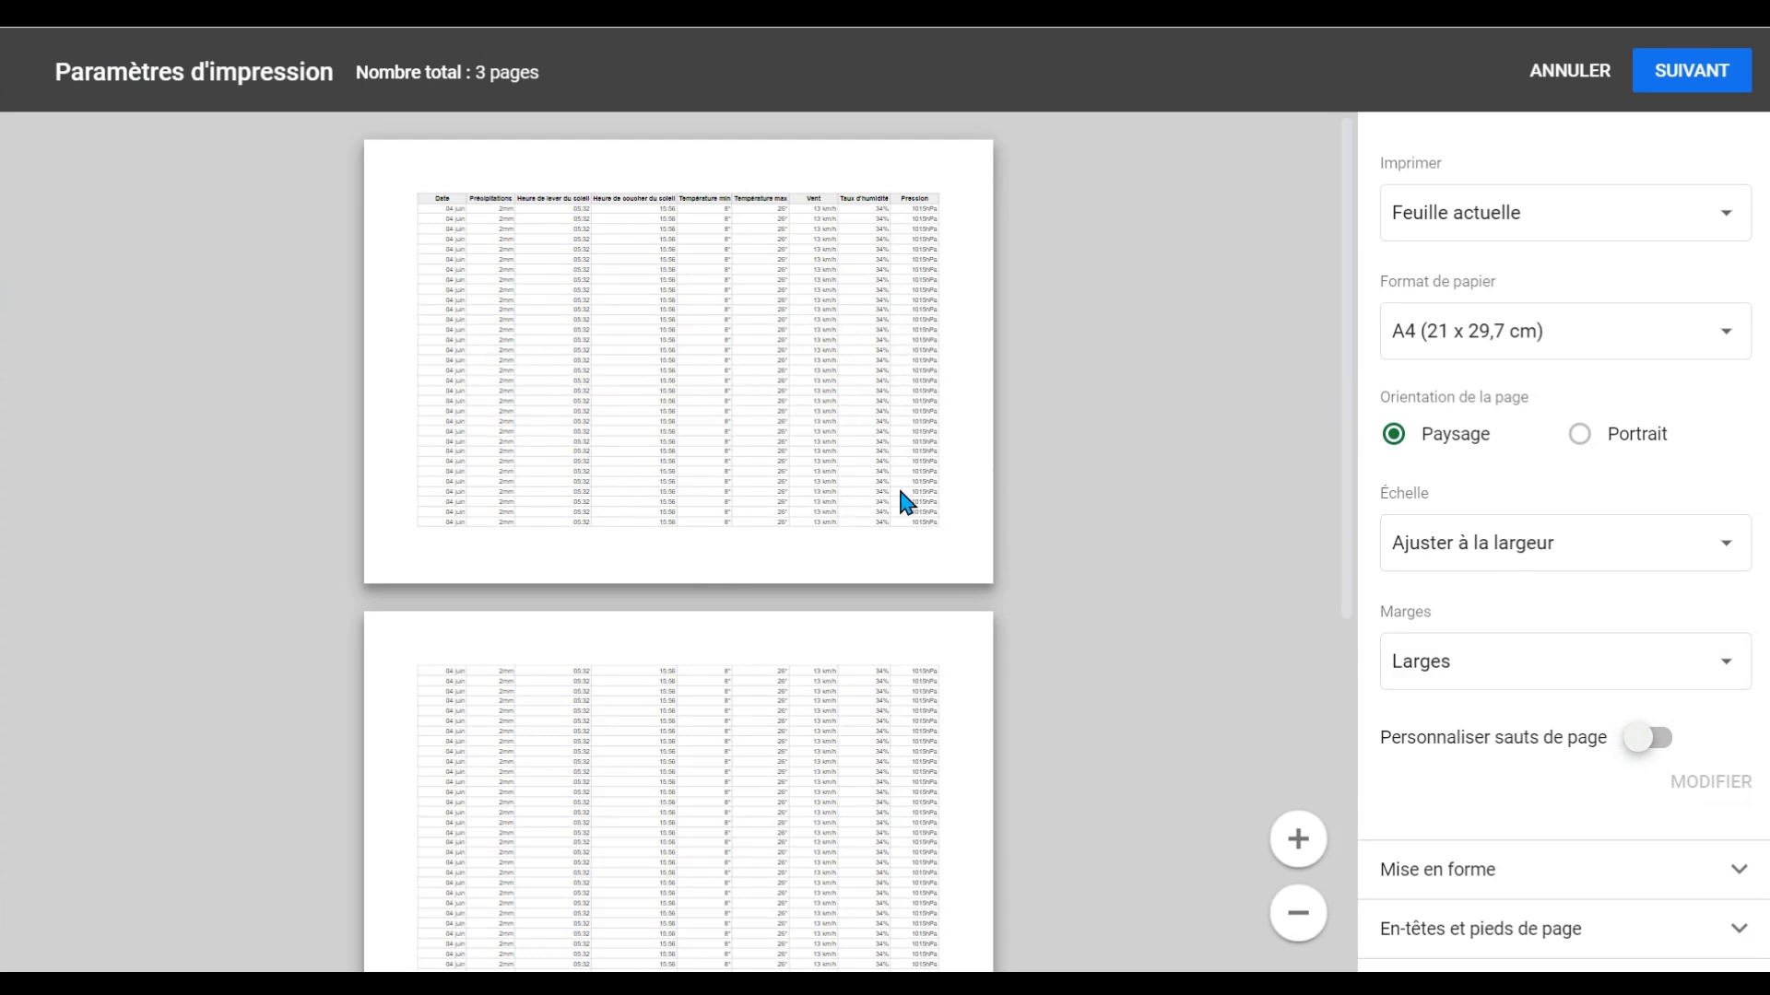
Step: Turn off Afficher le quadrillage in the print formatting options so the sheet prints without gridlines
left_click(1729, 873)
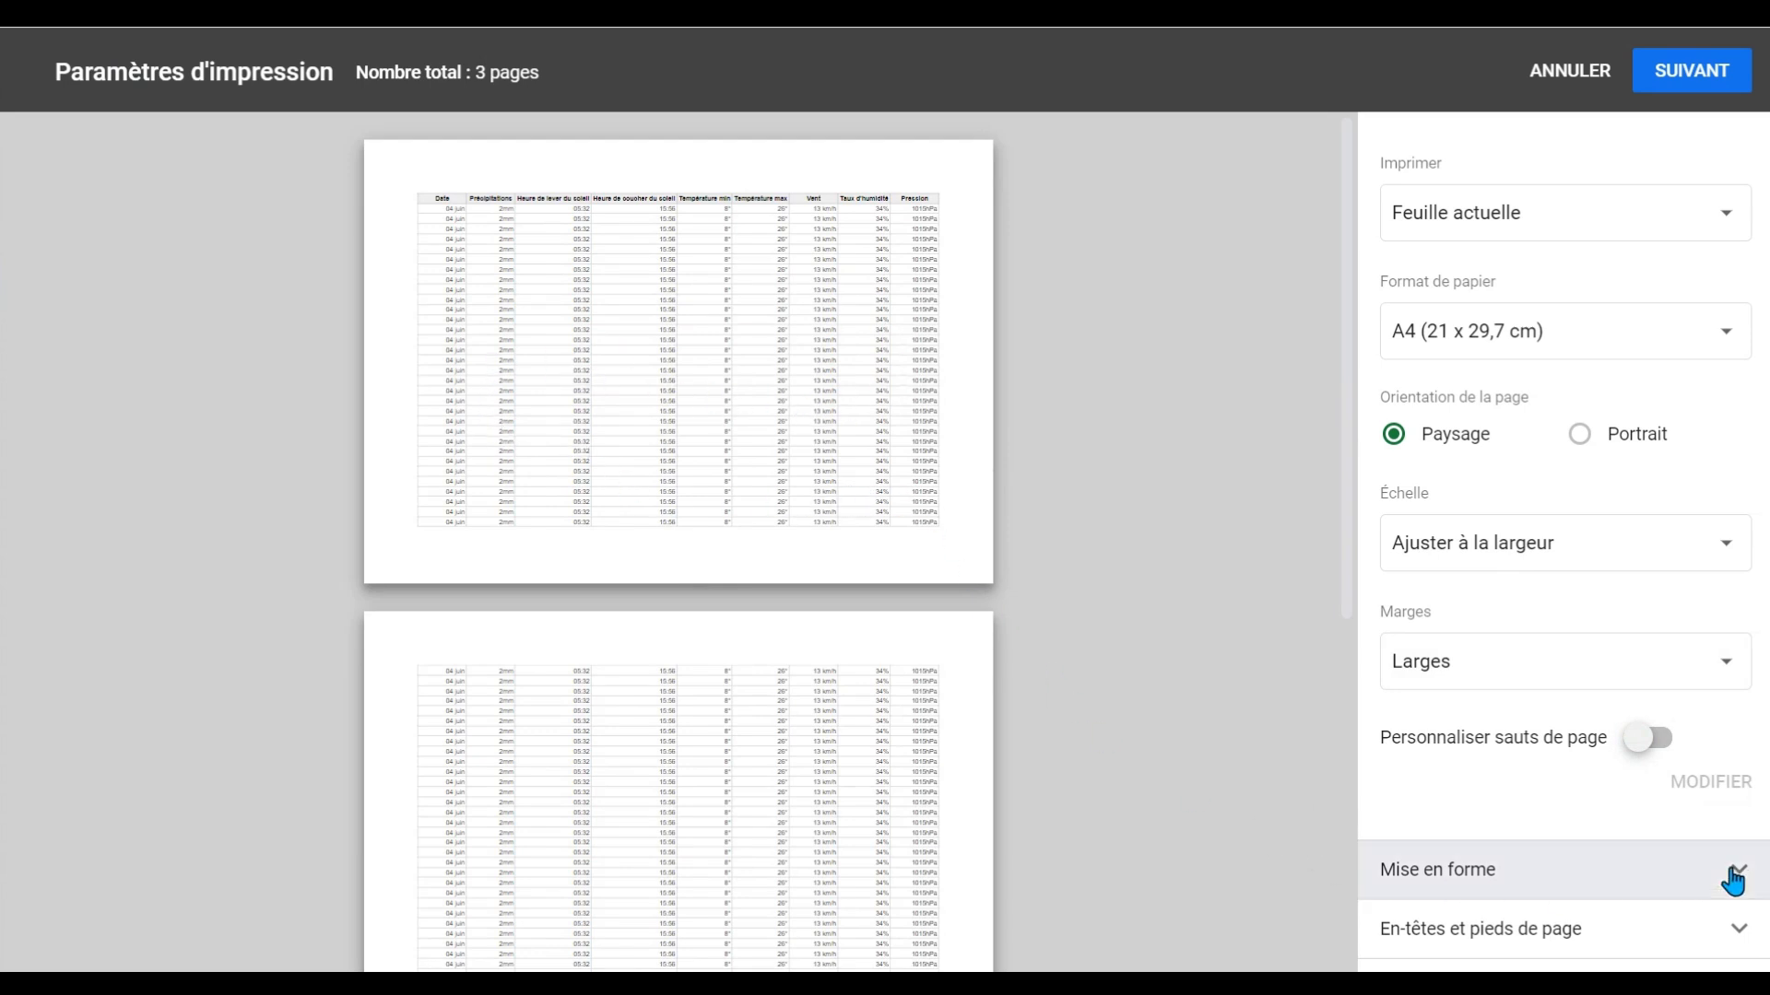
scroll(1727, 876, "down", 3)
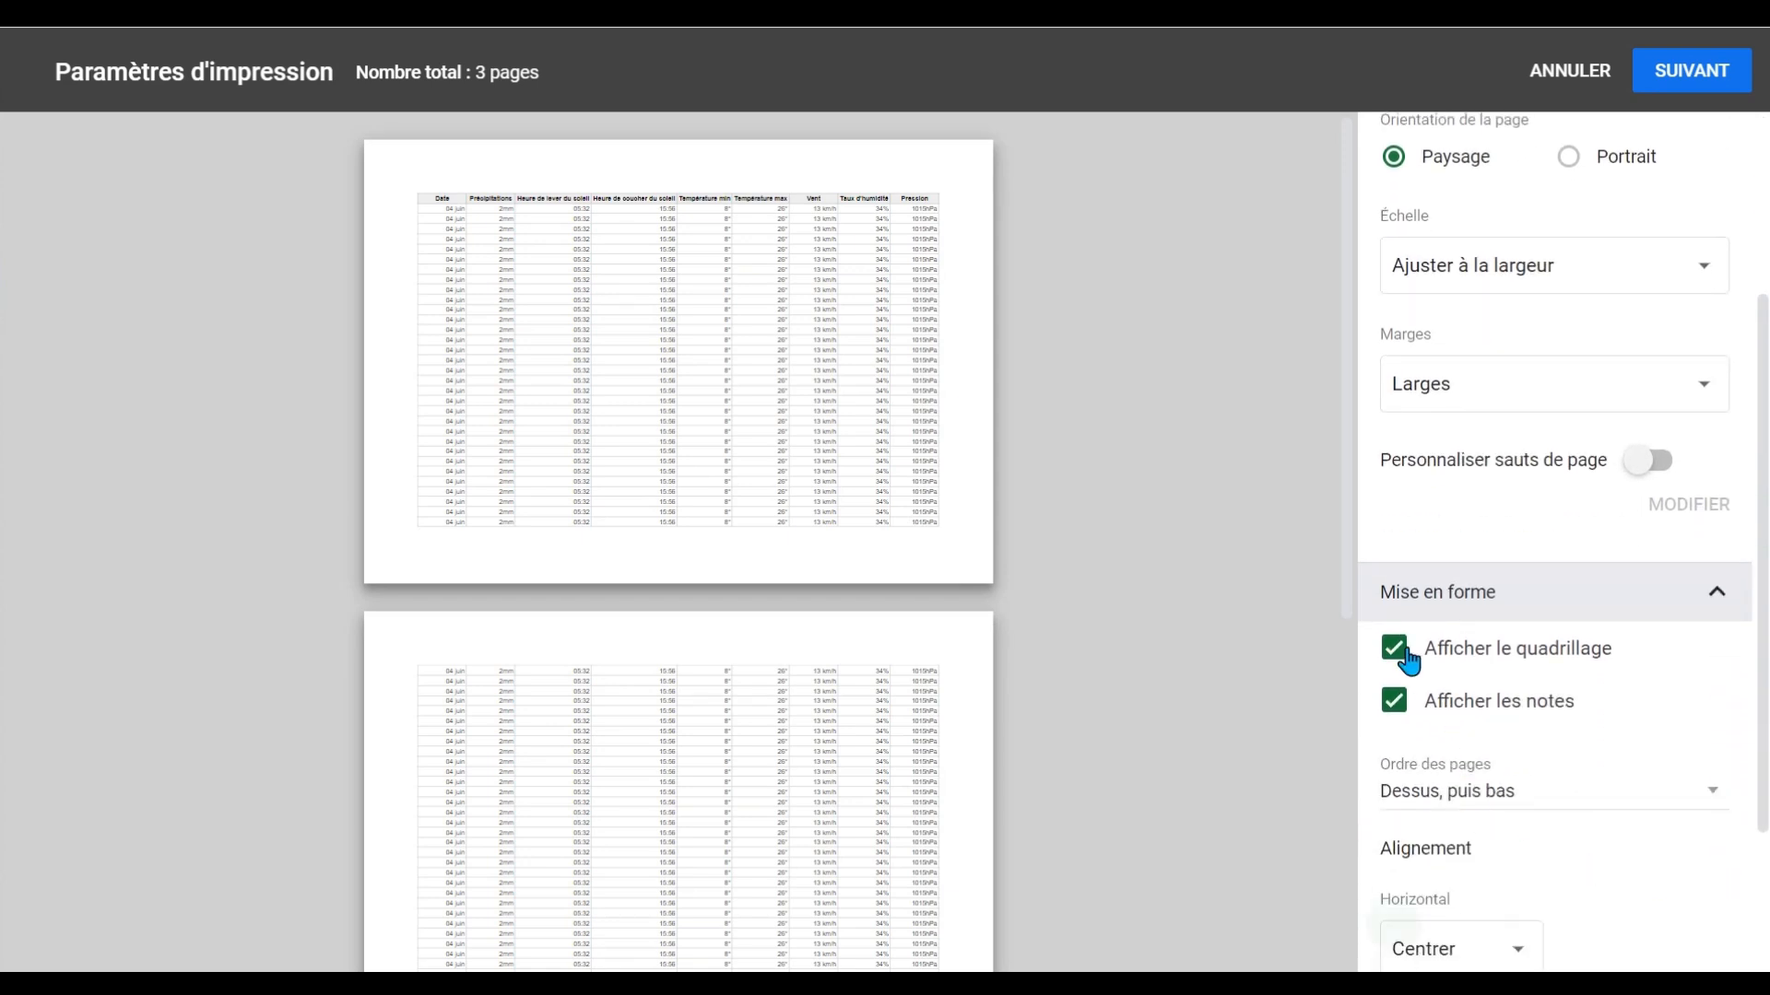
left_click(1401, 651)
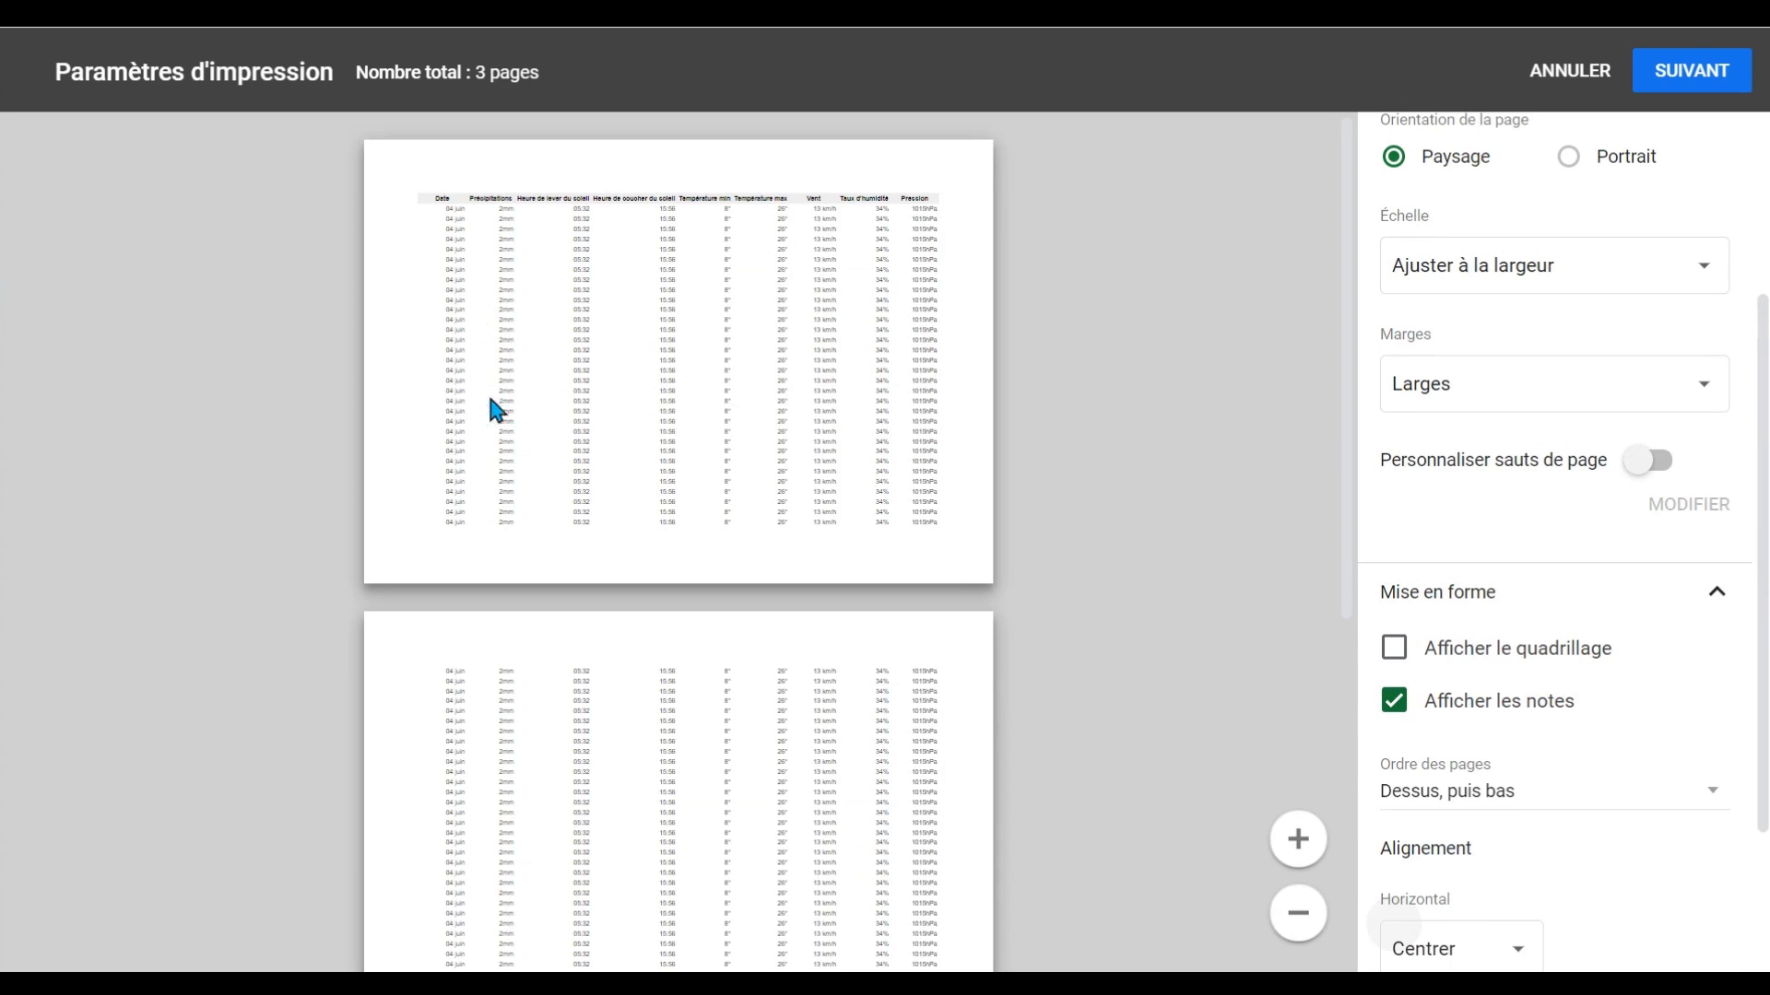